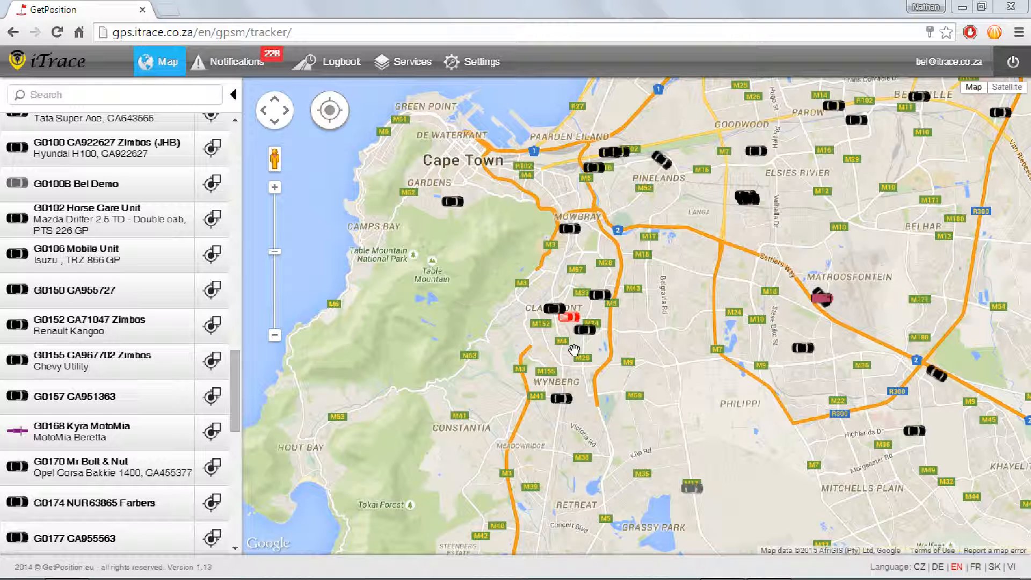
View the details of the red car tracker in Claremont on the map and close them
left_click(566, 322)
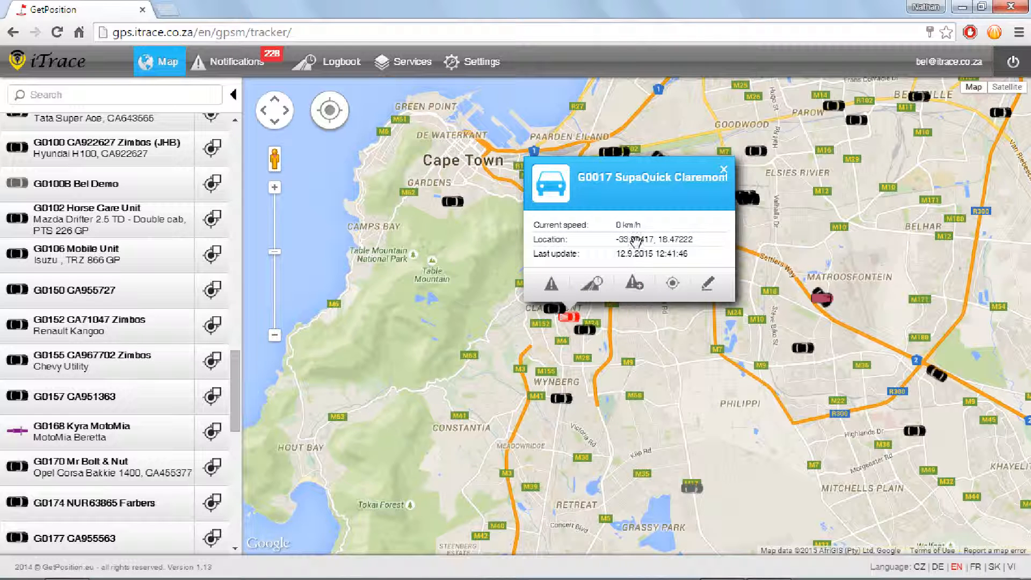
left_click_drag(574, 324, 570, 348)
scroll(567, 338, "up", 1)
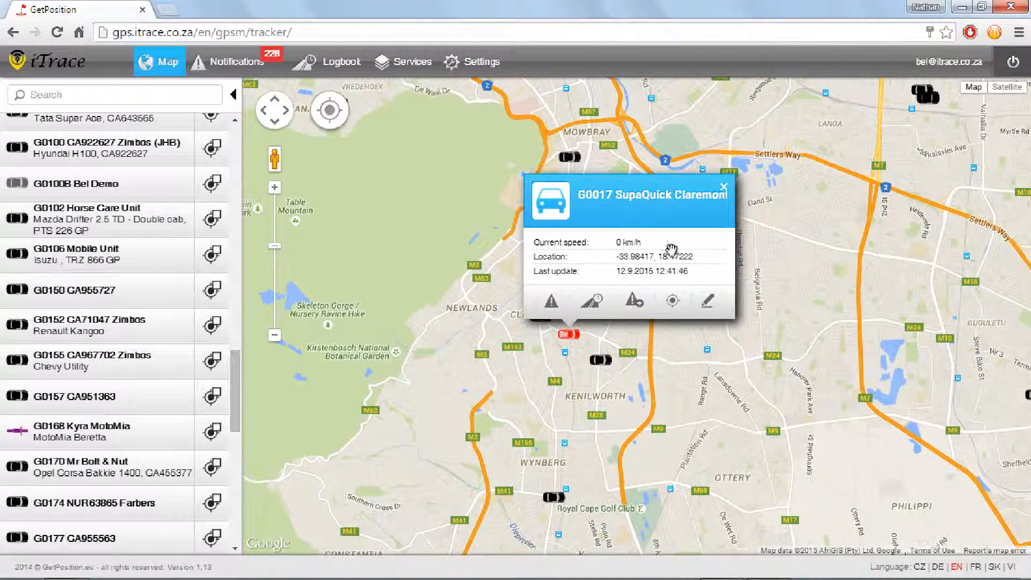
left_click(721, 187)
left_click_drag(664, 313, 676, 327)
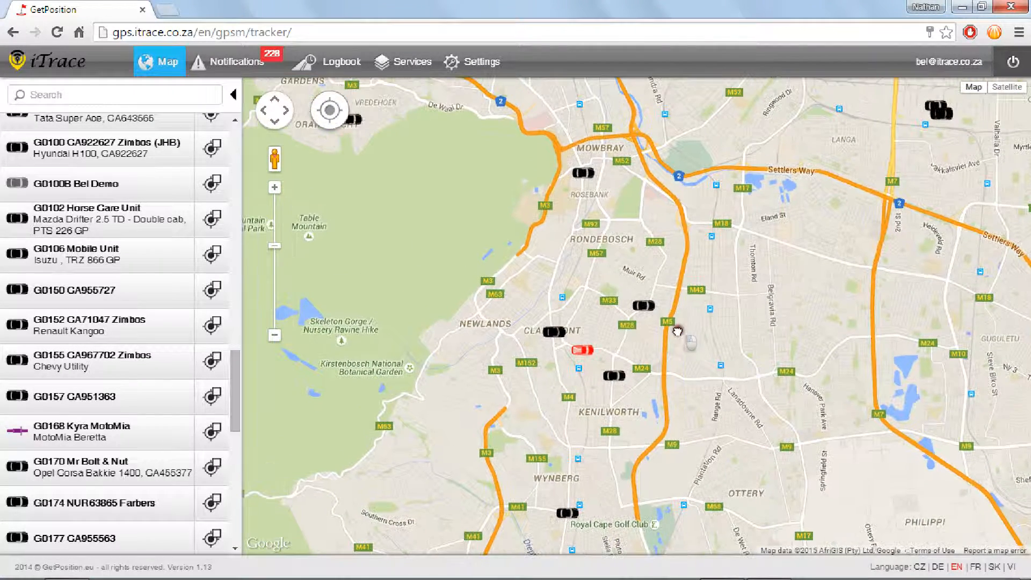
left_click_drag(556, 389, 592, 409)
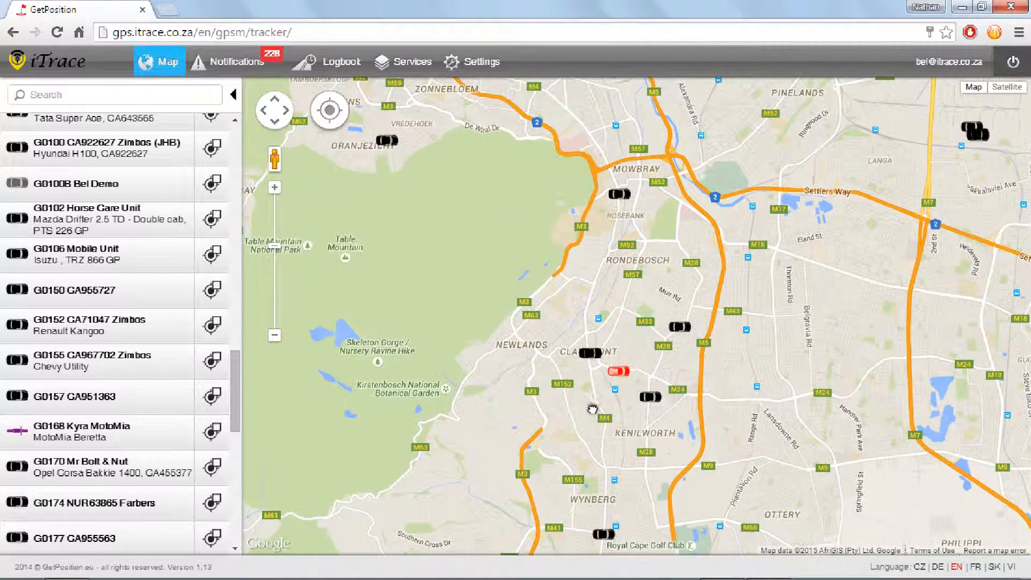
scroll(592, 408, "down", 1)
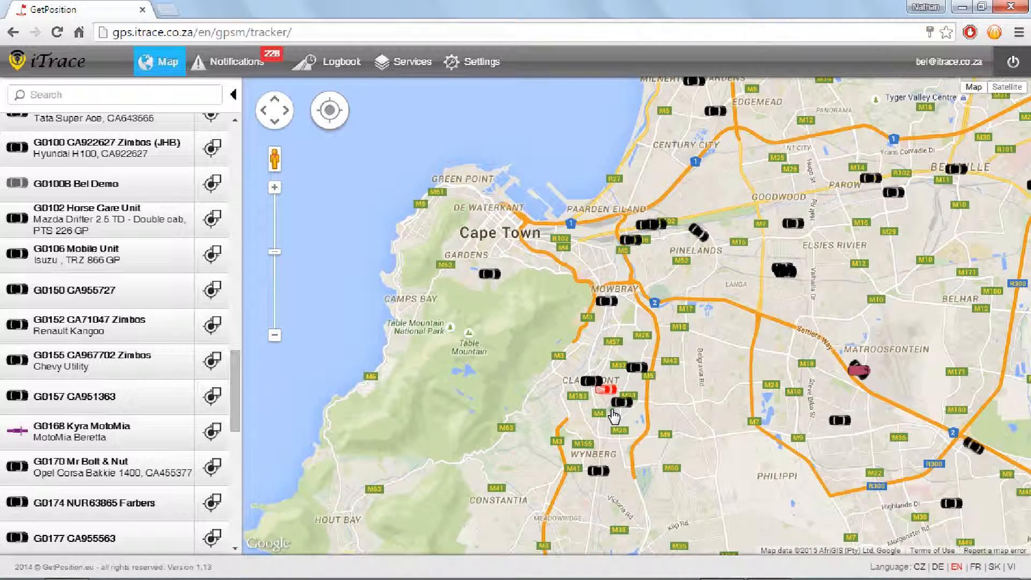
Reopen the G0017 SupaQuick Claremont tracker's details on the map and open its info for editing
scroll(614, 415, "up", 1)
left_click(599, 369)
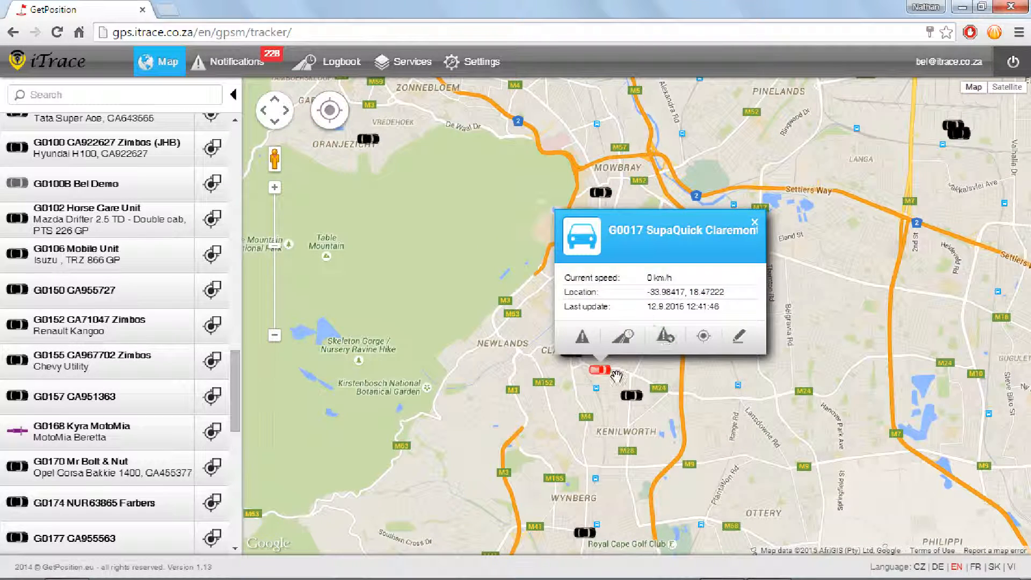
scroll(597, 393, "down", 1)
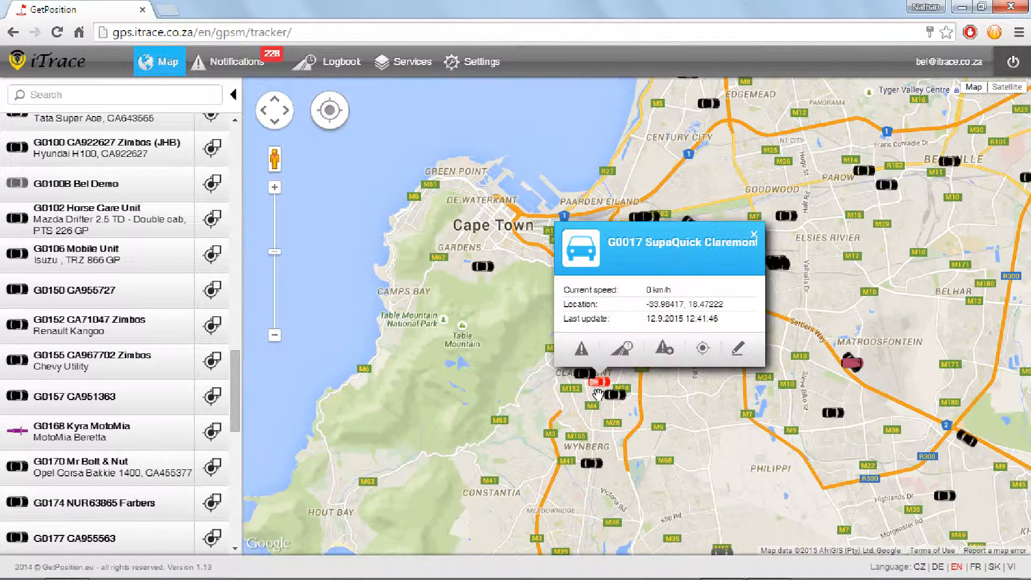
scroll(595, 382, "up", 1)
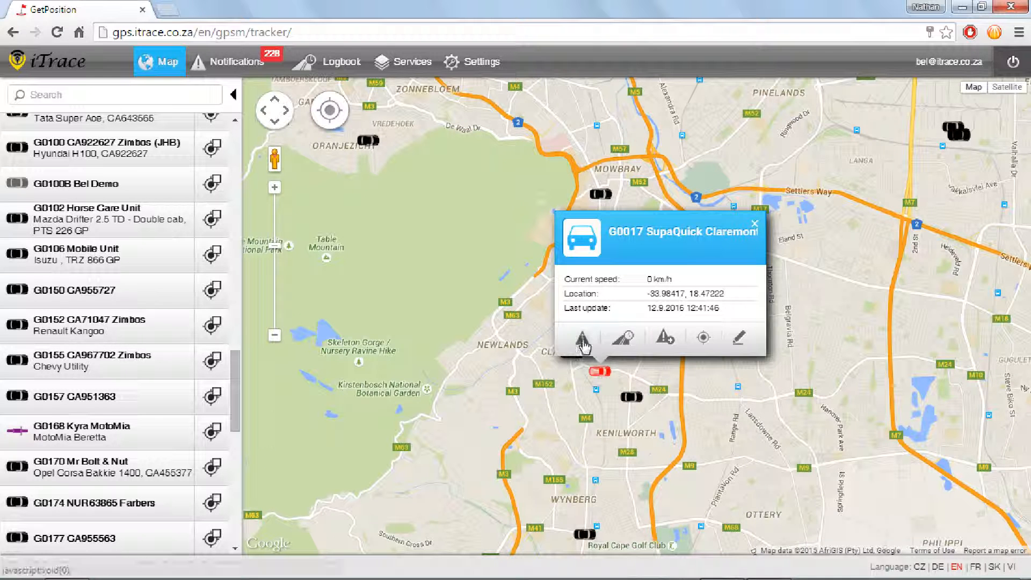
left_click(737, 350)
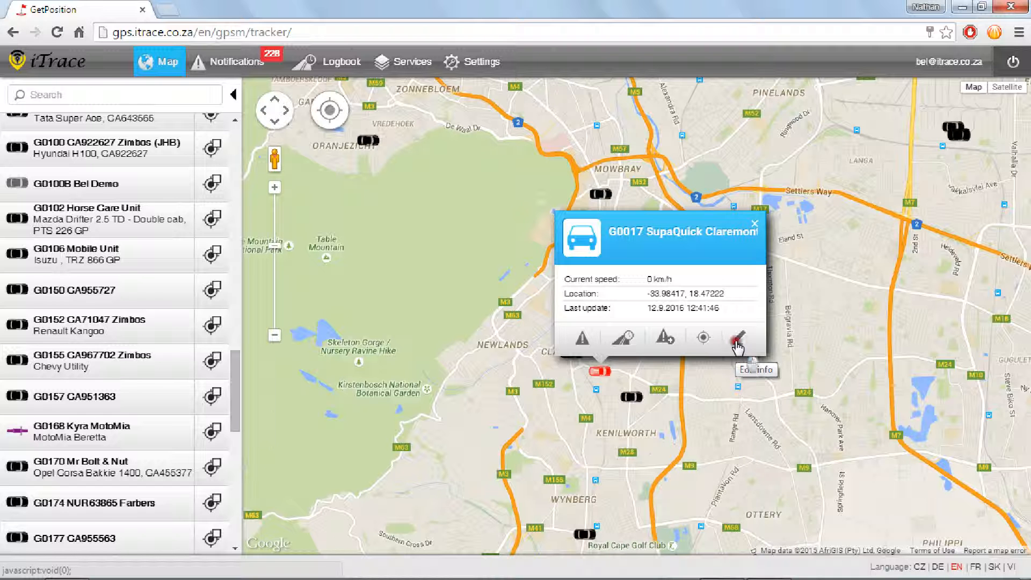
left_click(738, 343)
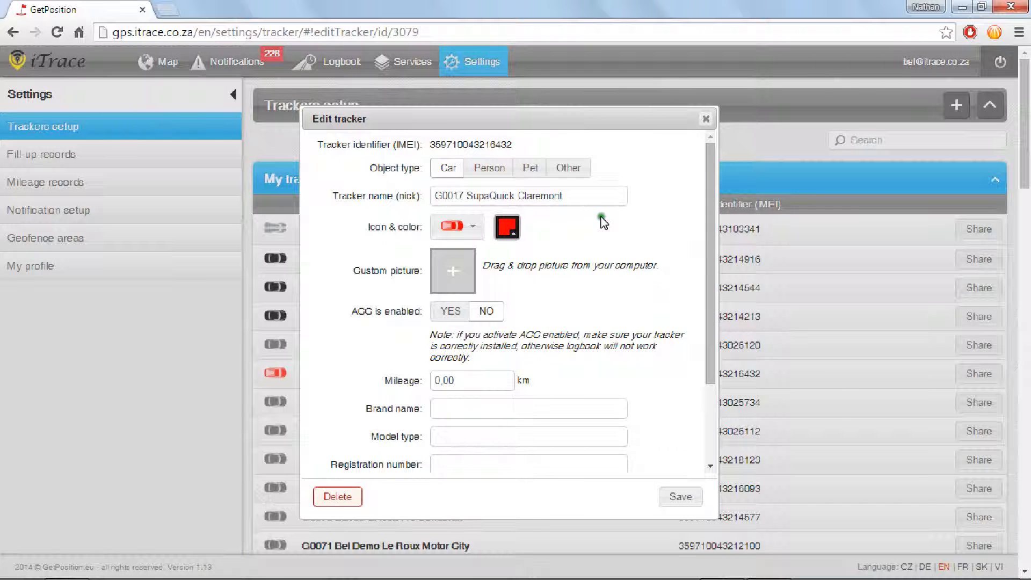
Look over all fields of the tracker form and highlight the tracker name
left_click_drag(707, 247, 714, 338)
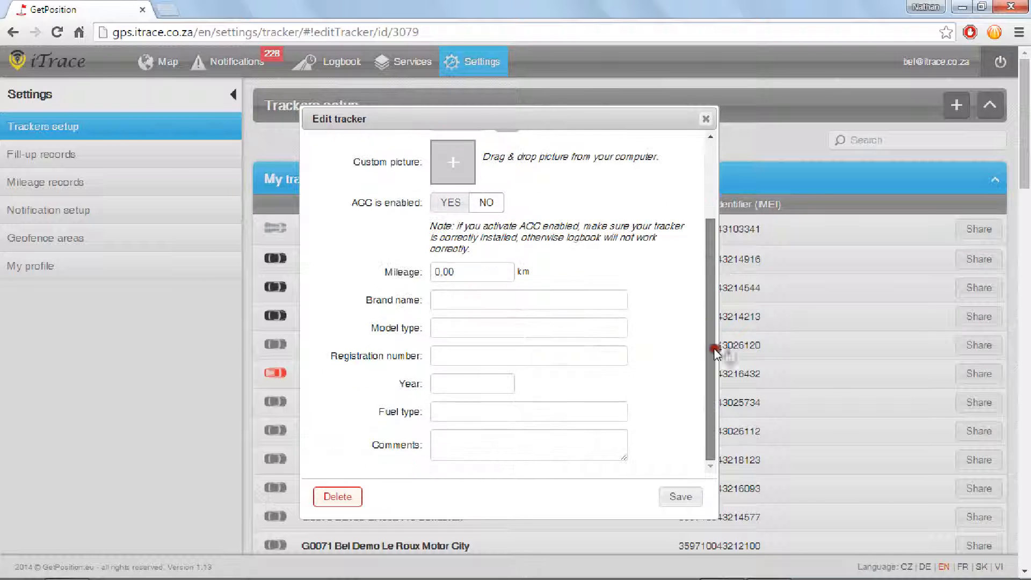
scroll(711, 379, "up", 3)
left_click(576, 202)
left_click_drag(576, 202, 408, 197)
left_click(447, 196)
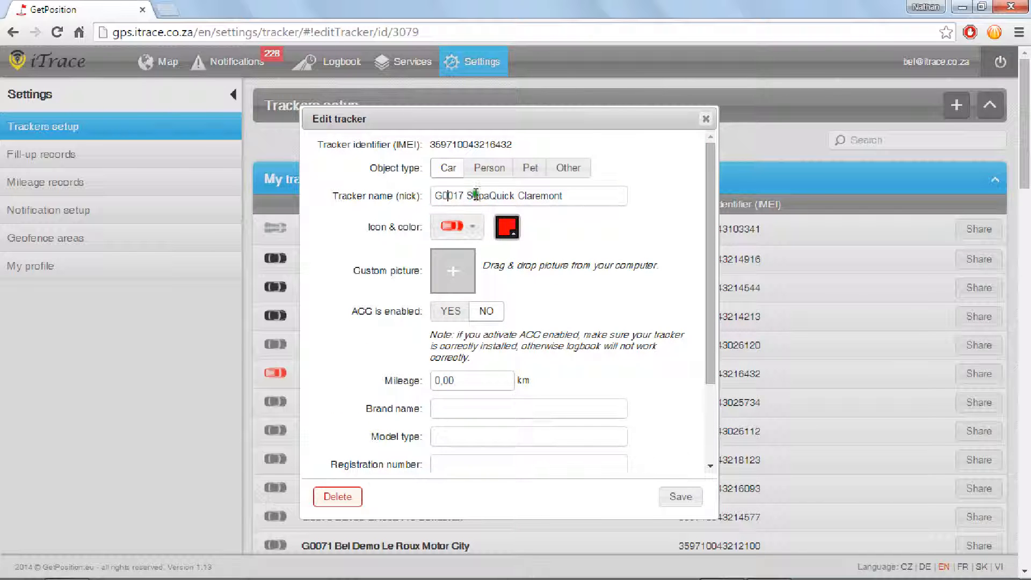
View the available tracker icons and the colour choices for the G0017 tracker
left_click(471, 225)
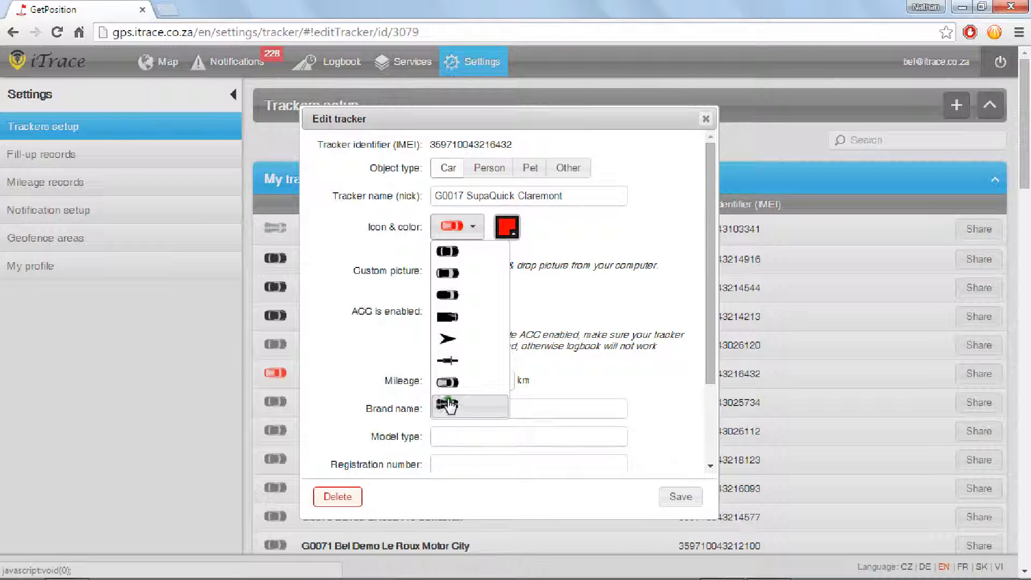
left_click(516, 289)
left_click(510, 234)
left_click(550, 227)
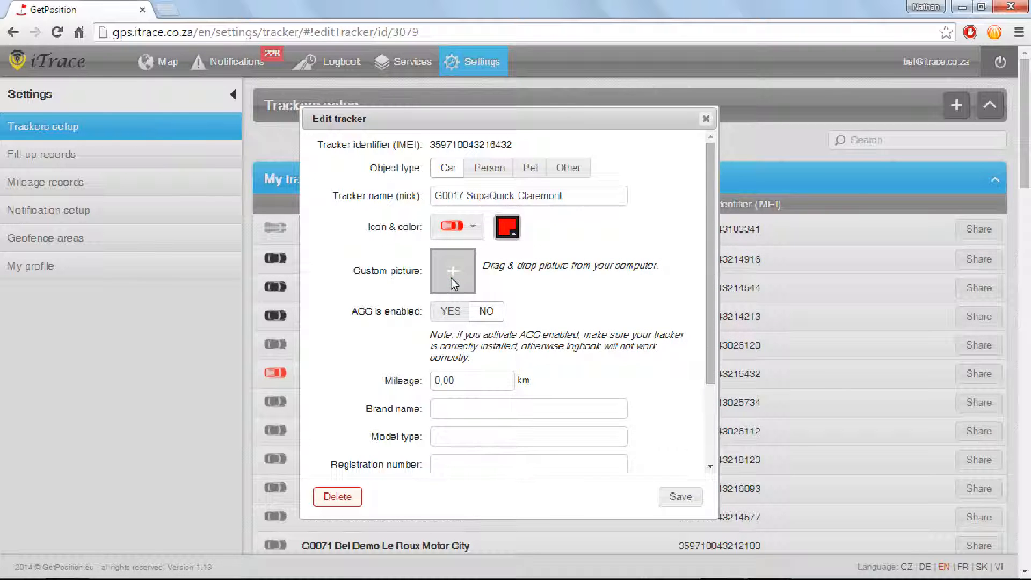
Examine the ACC setting and the mileage field in the tracker form
mouse_move(354, 310)
left_mouse_down()
mouse_move(426, 311)
mouse_move(361, 313)
left_mouse_up()
left_click(422, 314)
left_click(361, 327)
left_click_drag(480, 381, 429, 380)
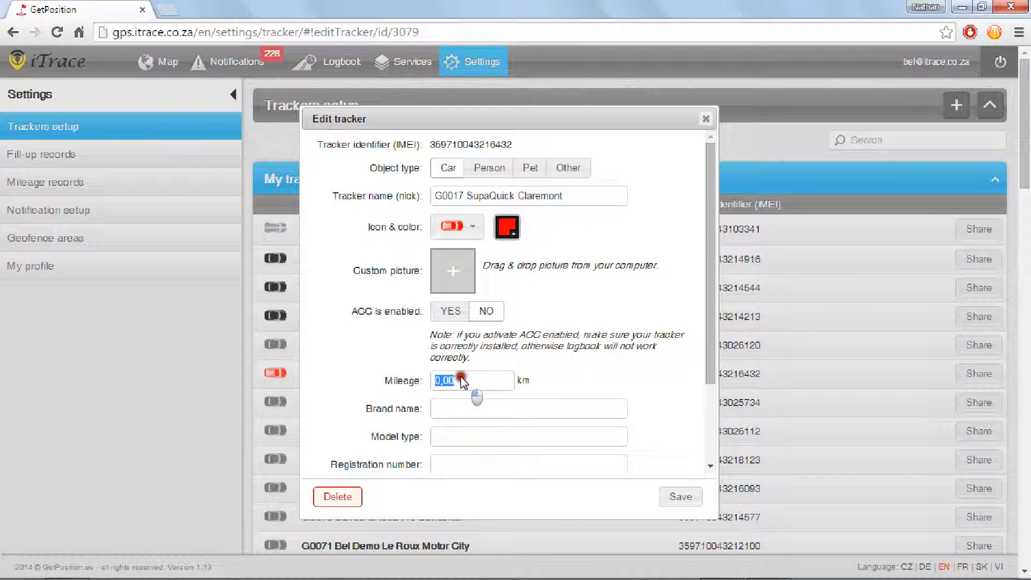
left_click(536, 366)
left_click(494, 380)
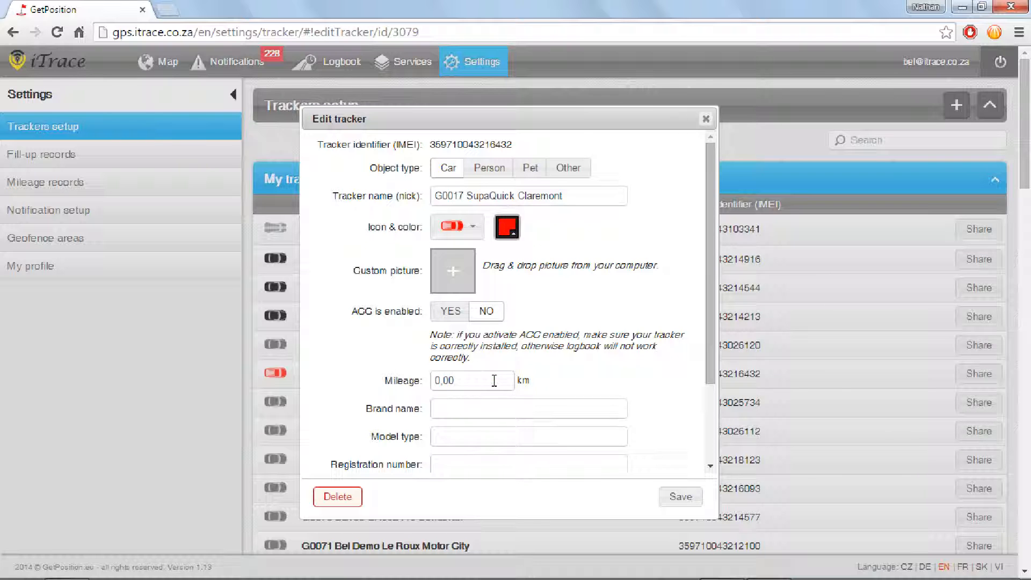
Review the brand name, registration number and remaining vehicle fields, and close the tracker form without saving
left_click(505, 399)
scroll(507, 404, "down", 3)
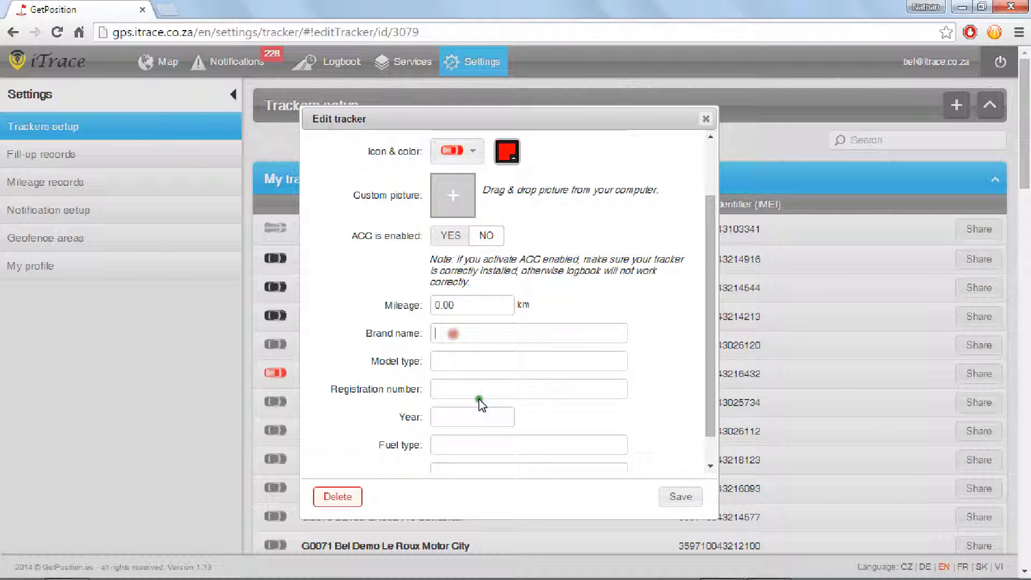
left_click(469, 385)
scroll(481, 406, "down", 1)
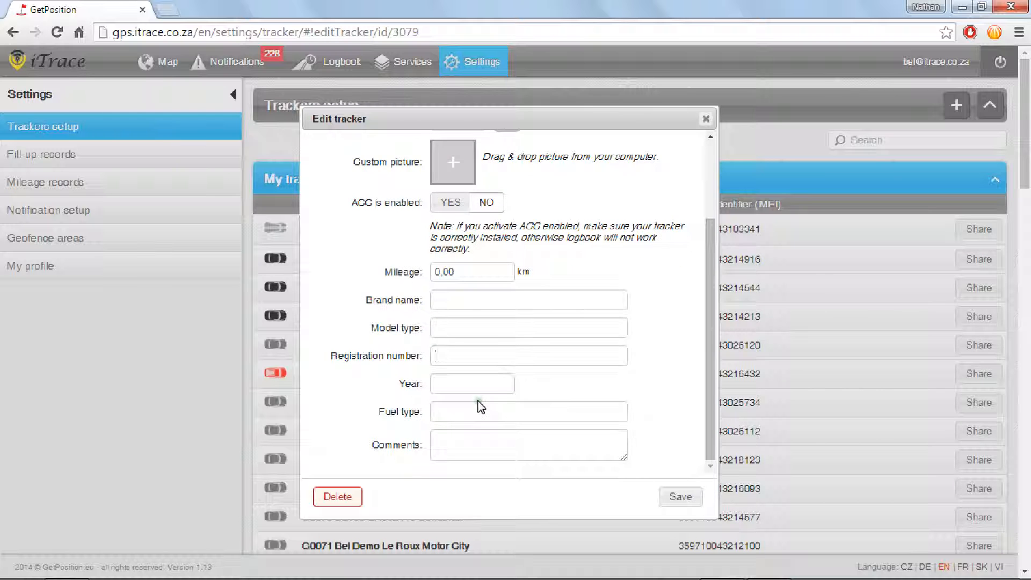
scroll(472, 429, "down", 5)
scroll(507, 353, "up", 10)
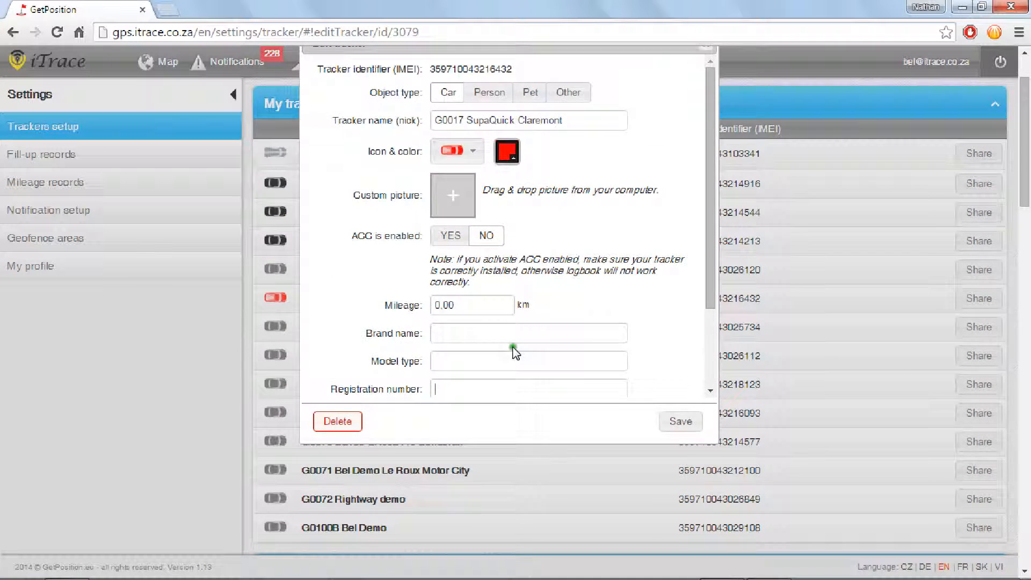
left_click(705, 118)
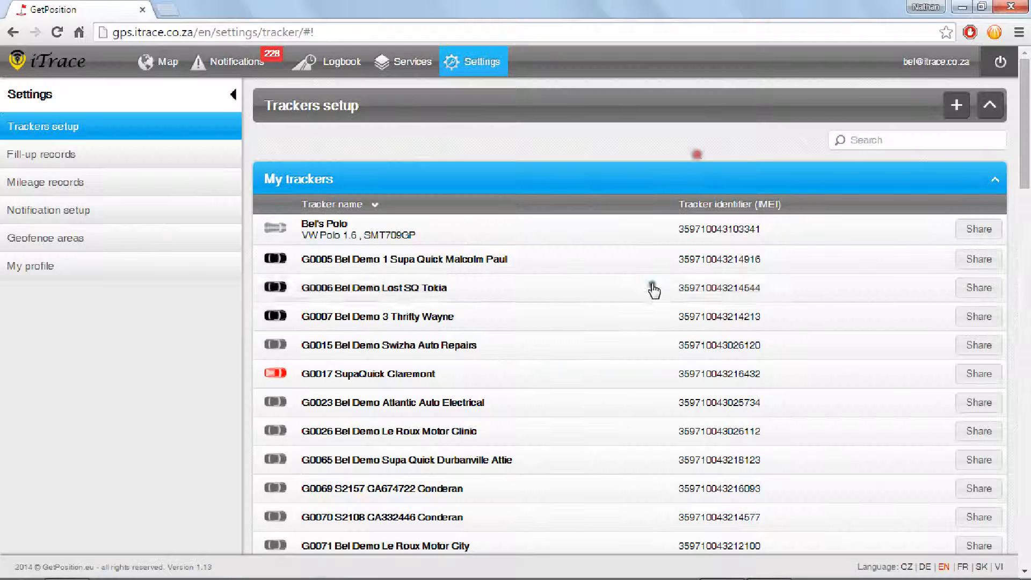
Return to the map, open the settings and look through the owned and shared trackers
left_click(171, 63)
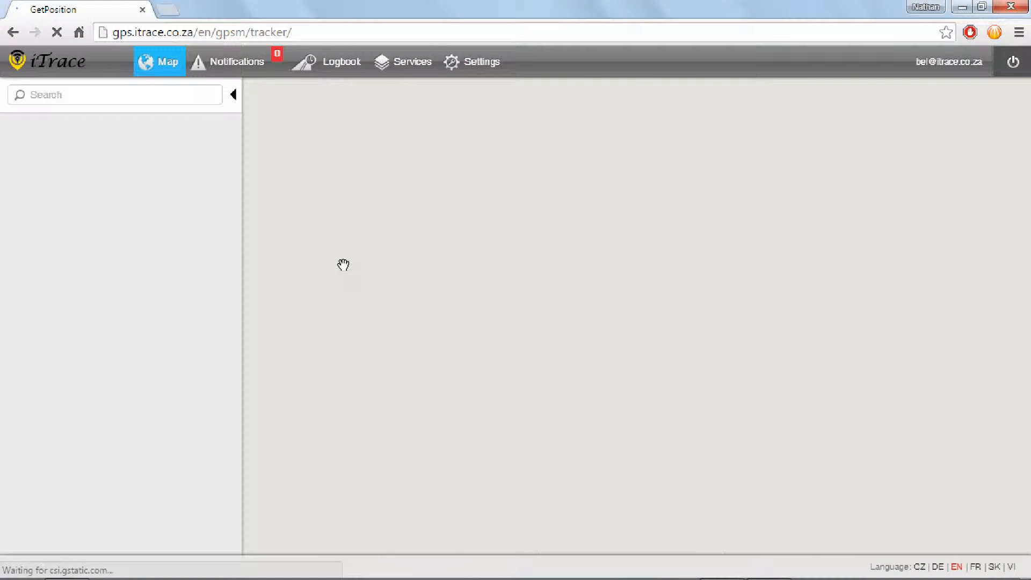
left_click(480, 64)
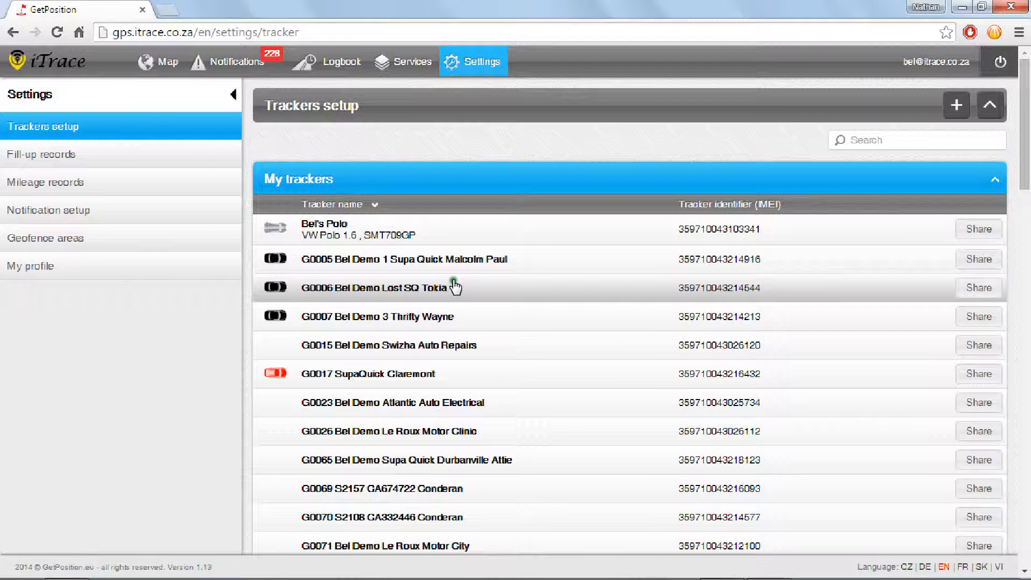
scroll(453, 285, "down", 4)
scroll(428, 327, "down", 10)
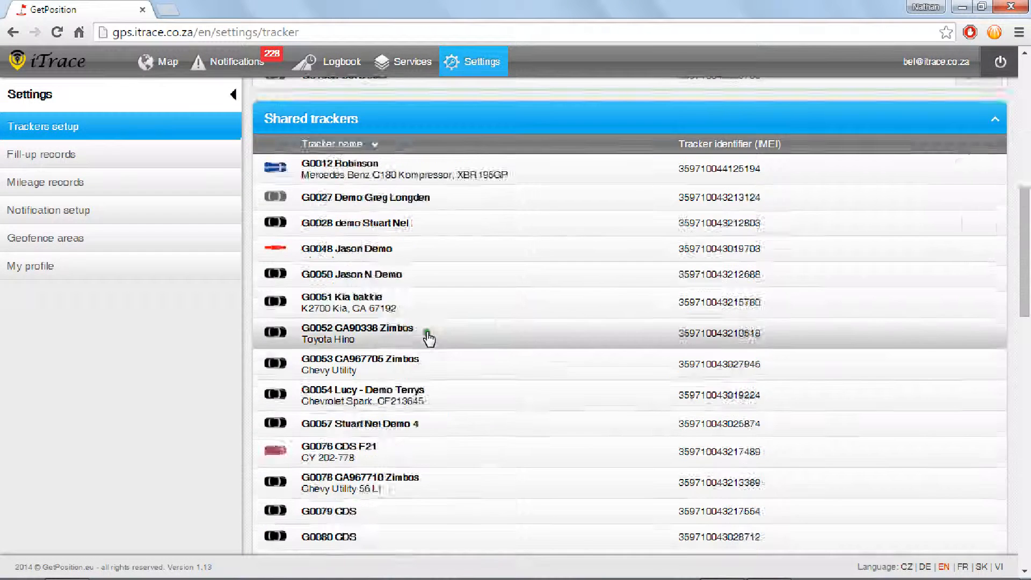
scroll(438, 382, "up", 6)
scroll(441, 383, "up", 8)
View the G0017 SupaQuick Claremont tracker's form and the first tracker's sharing list, closing each one
left_click(452, 382)
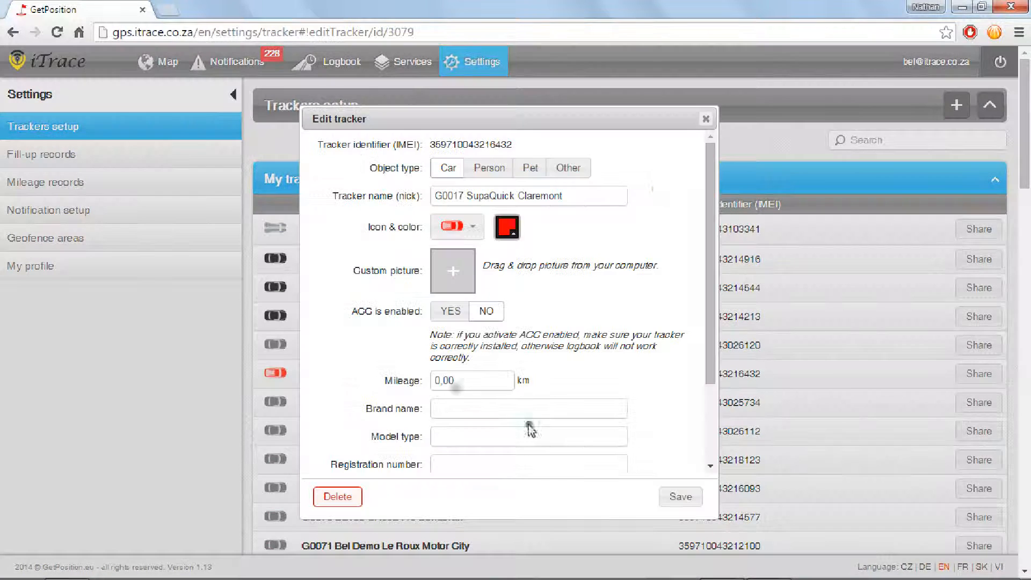
left_click(705, 120)
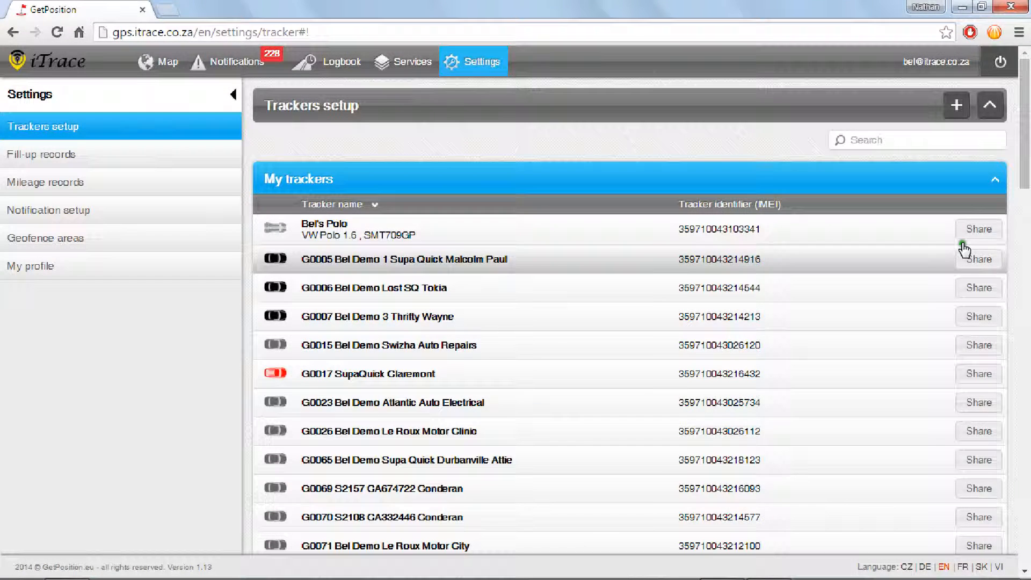
left_click(970, 231)
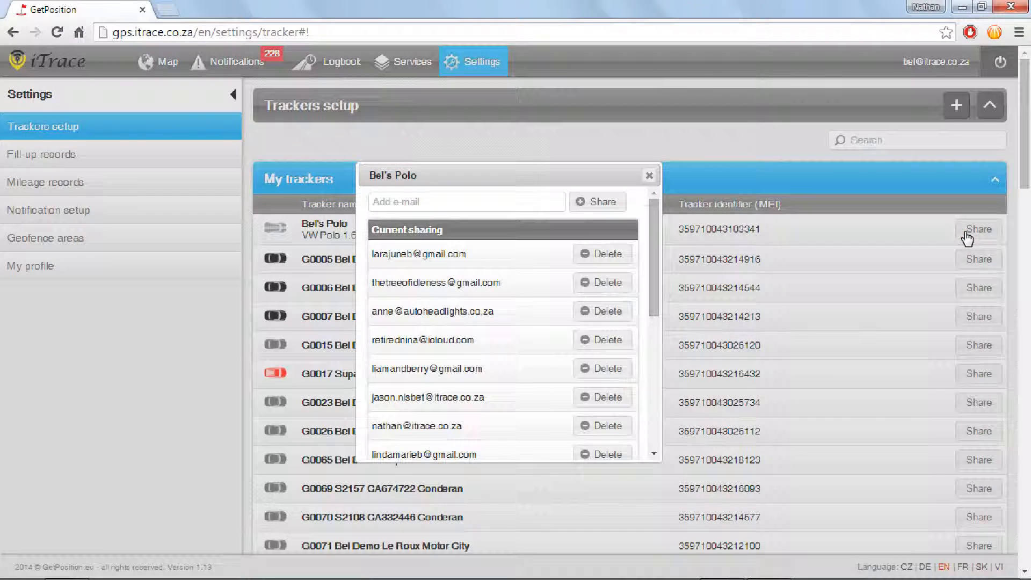
left_click(648, 175)
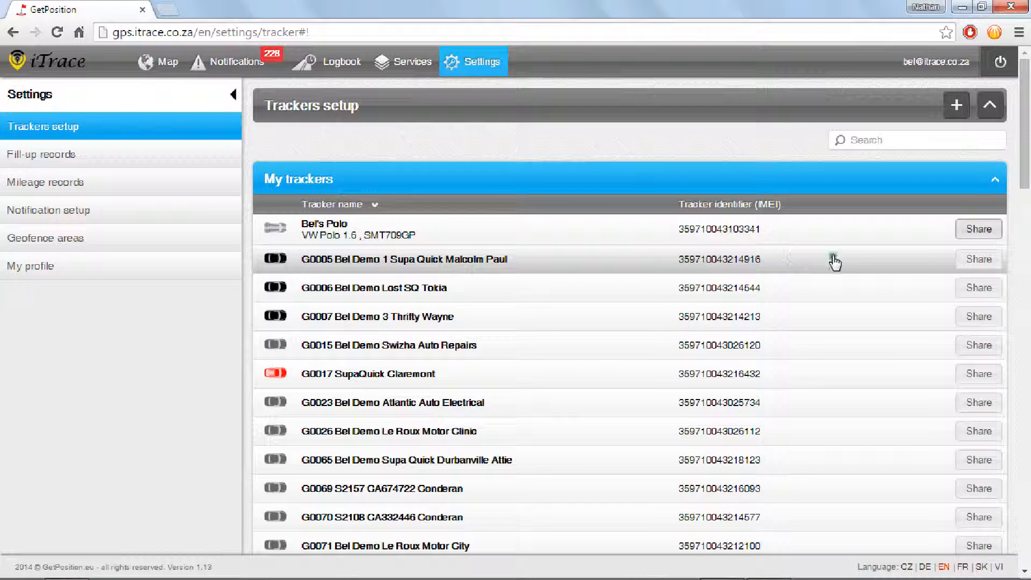
Enter a recipient's e-mail in the G0005 tracker's sharing window, clear it again and close the window
left_click(971, 263)
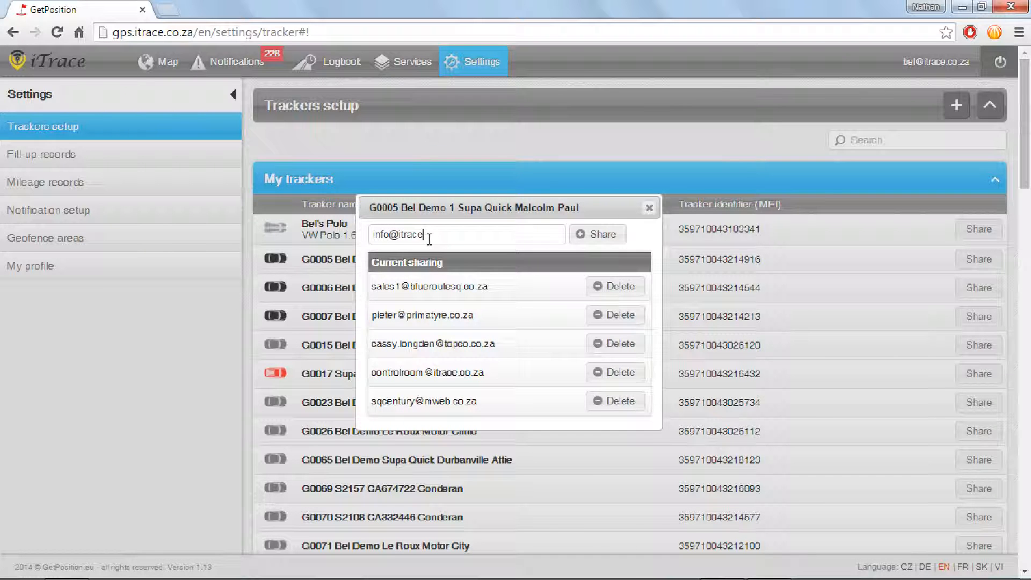
left_click_drag(461, 234, 374, 234)
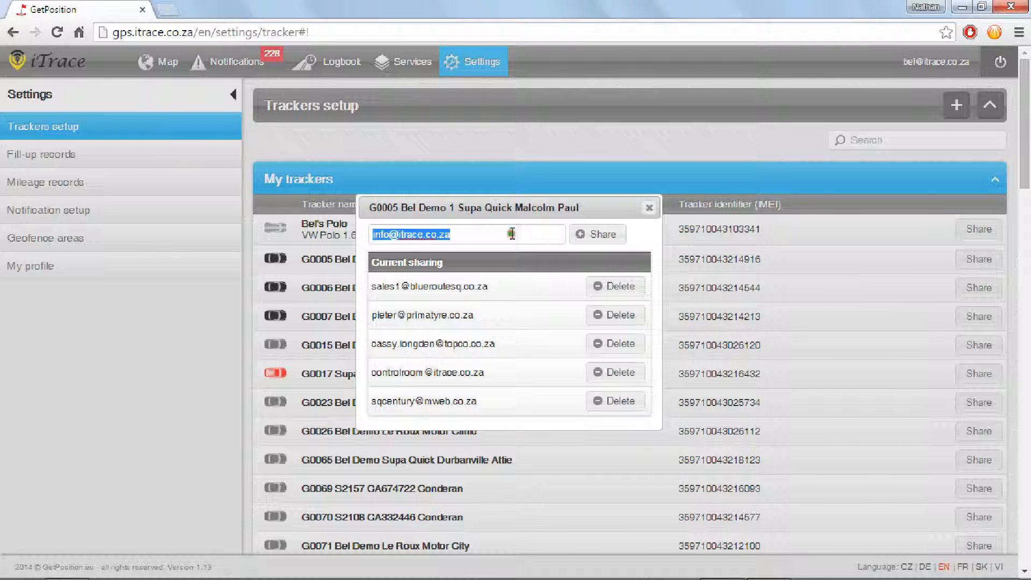
left_click_drag(467, 234, 358, 234)
left_click(388, 235)
left_click_drag(454, 234, 367, 234)
left_click(499, 233)
left_click_drag(484, 242, 366, 233)
key("BackSpace")
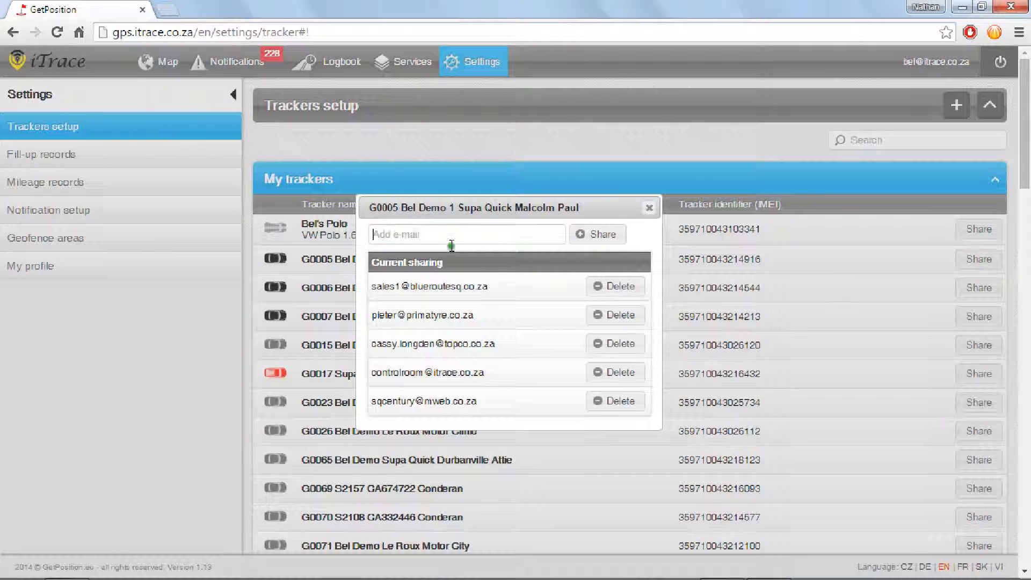
left_click(646, 207)
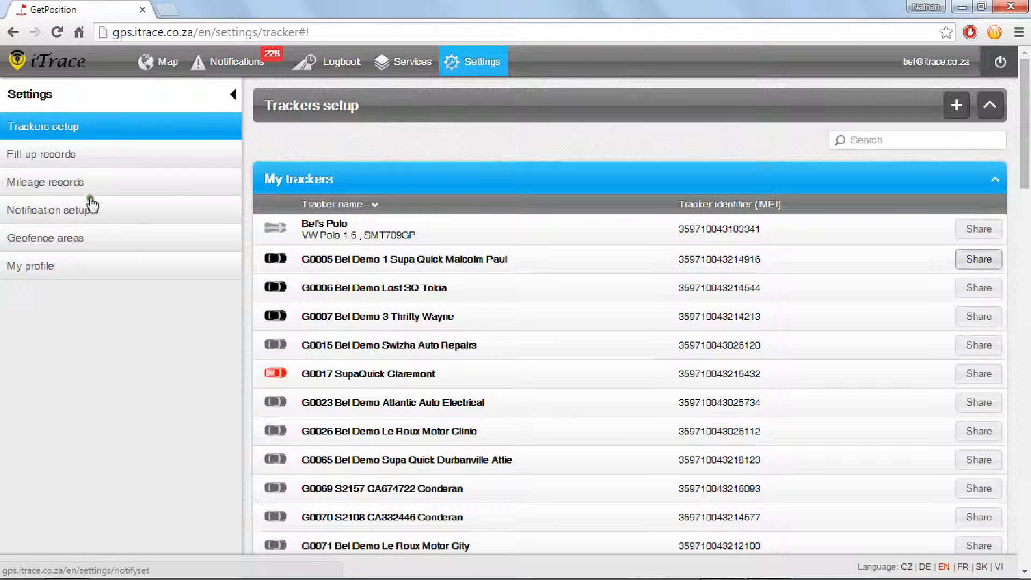
View the notification setup, go to the geofence areas and start adding a new area
left_click(86, 219)
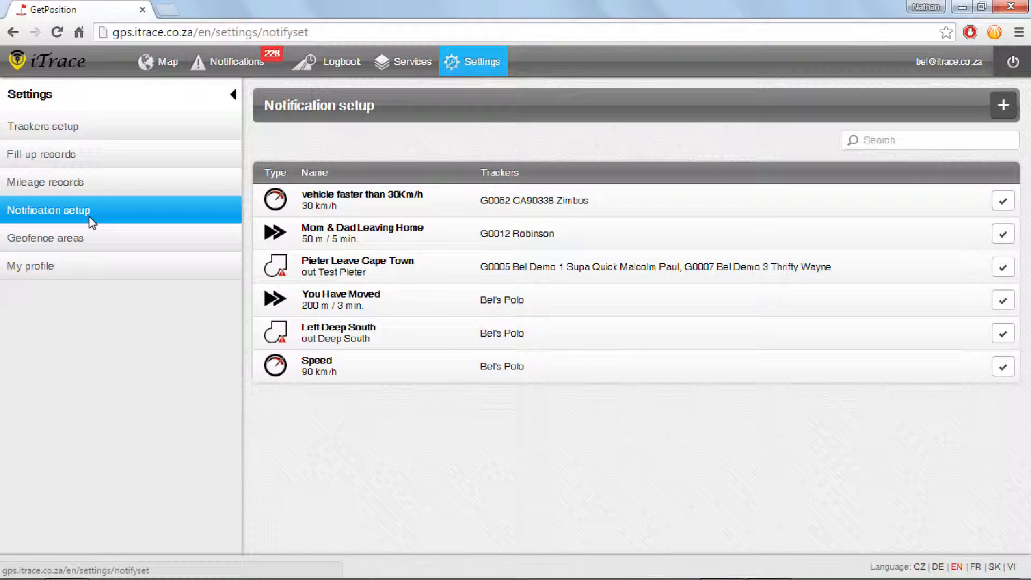
left_click(70, 249)
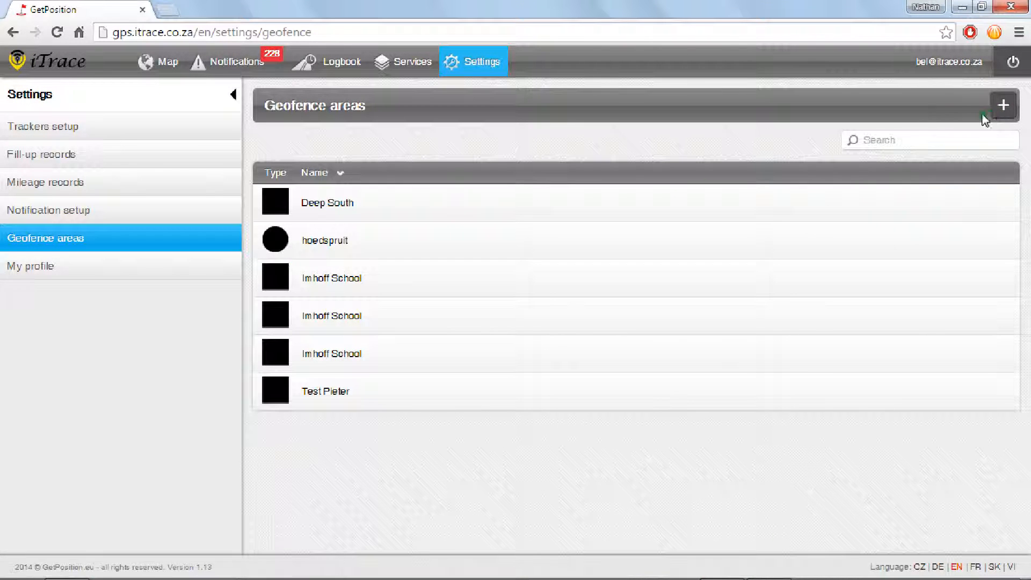
left_click(1001, 107)
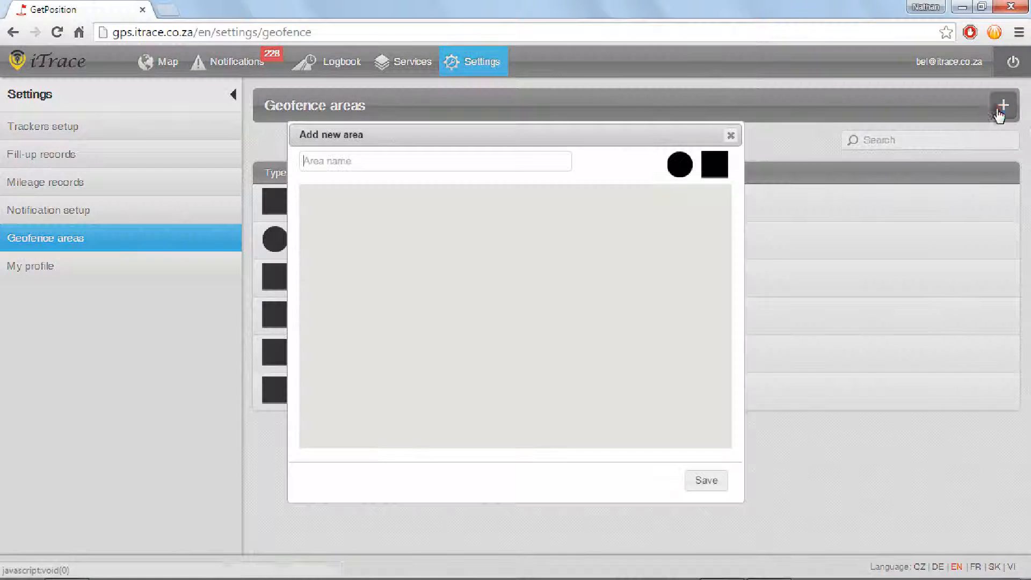
Bring the new area's map from Košice down to South Africa
left_click_drag(536, 338, 582, 253)
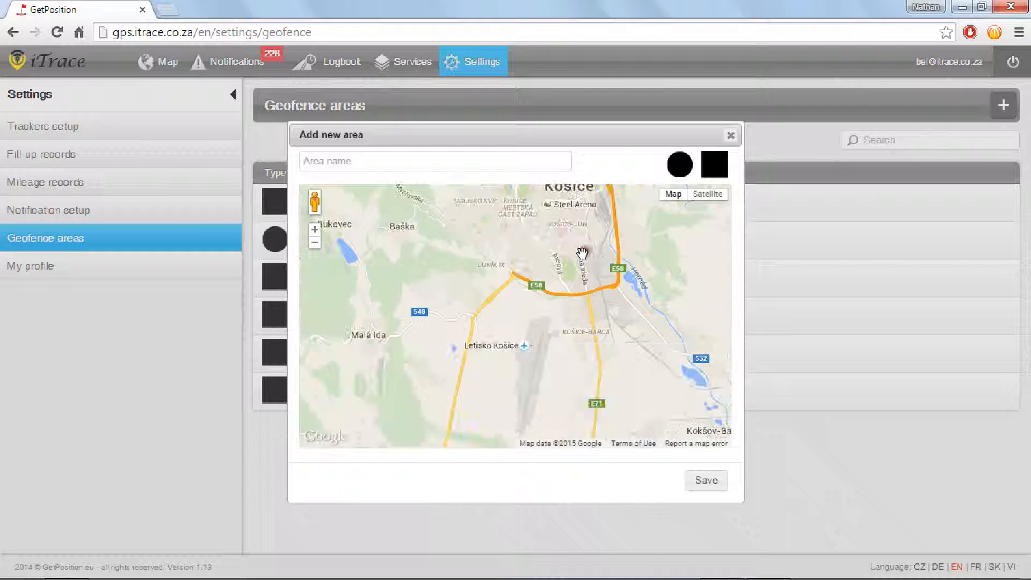
scroll(582, 255, "down", 3)
scroll(536, 324, "down", 5)
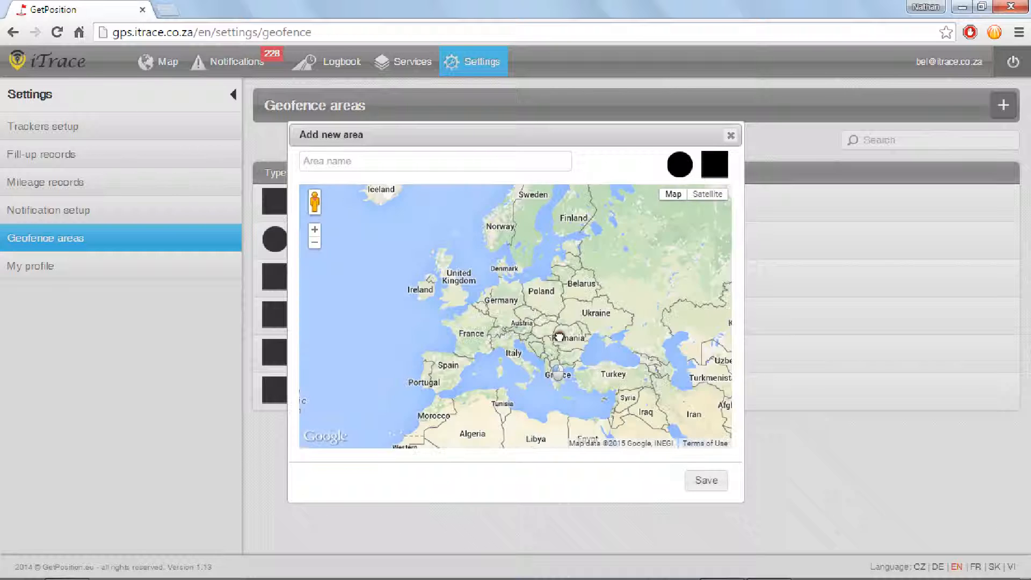
left_click_drag(545, 359, 584, 281)
left_click_drag(529, 404, 518, 222)
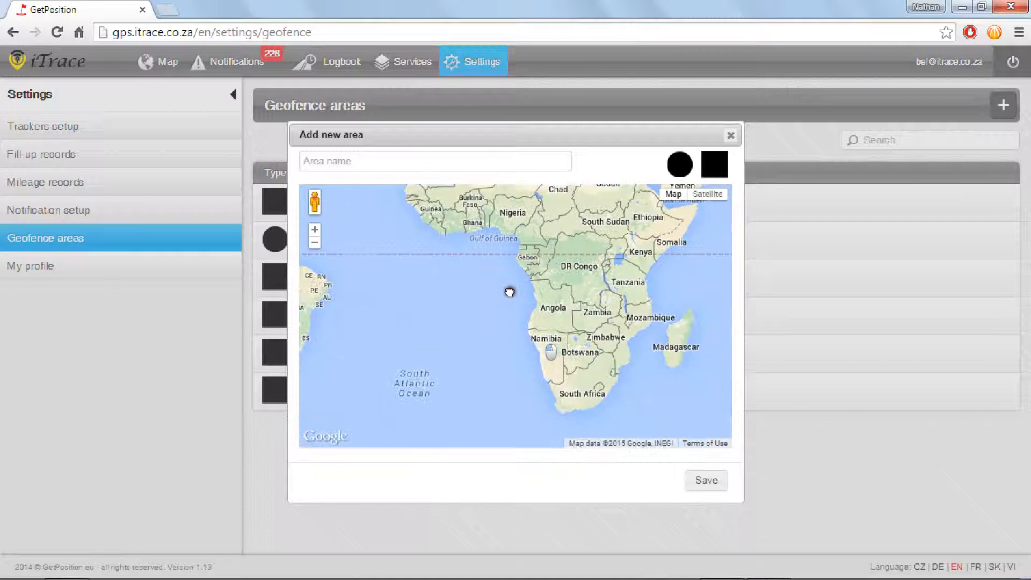
scroll(526, 371, "up", 3)
left_click_drag(588, 360, 562, 379)
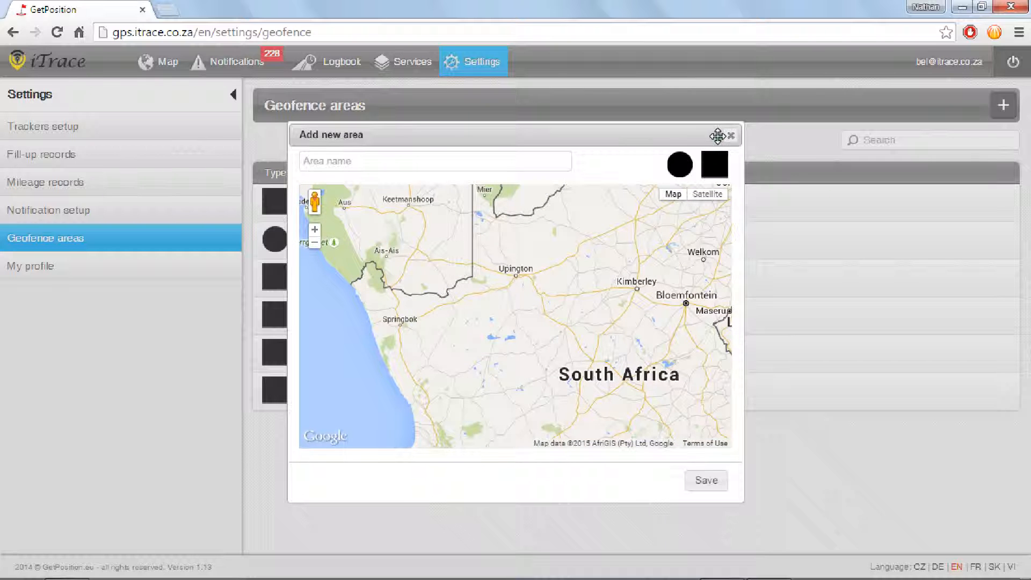
left_click_drag(649, 337, 486, 445)
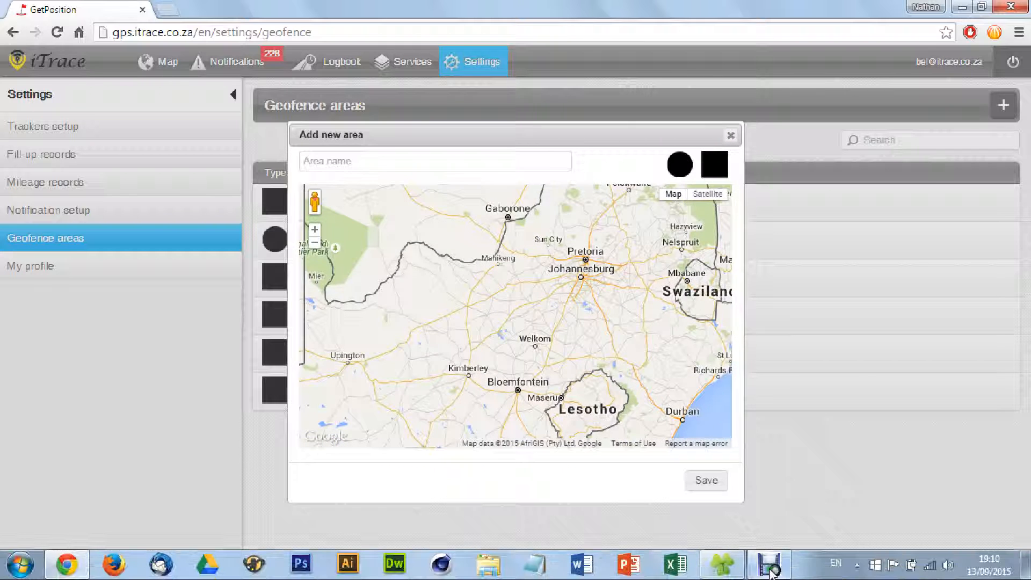
Narrow the new area's map to the surroundings of Giyani, north-east of Polokwane
left_click_drag(580, 280, 562, 353)
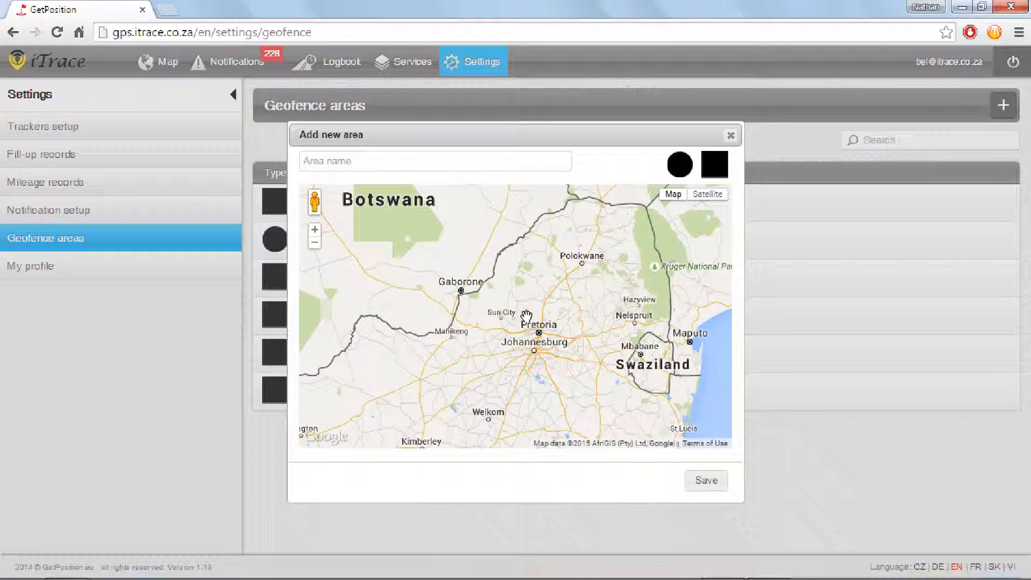
scroll(524, 317, "up", 1)
left_click_drag(580, 306, 556, 391)
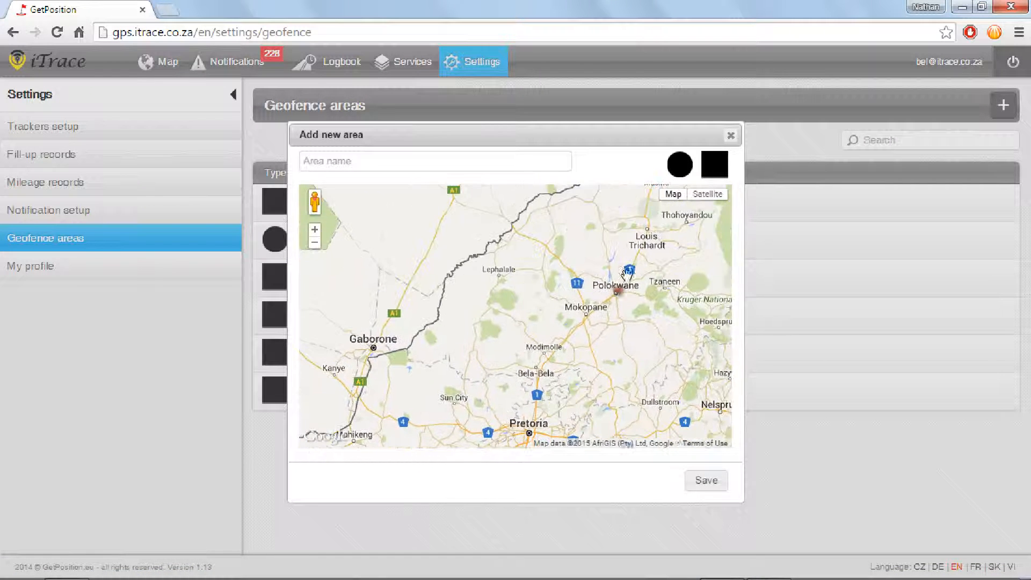
left_click_drag(616, 289, 503, 366)
scroll(570, 354, "up", 2)
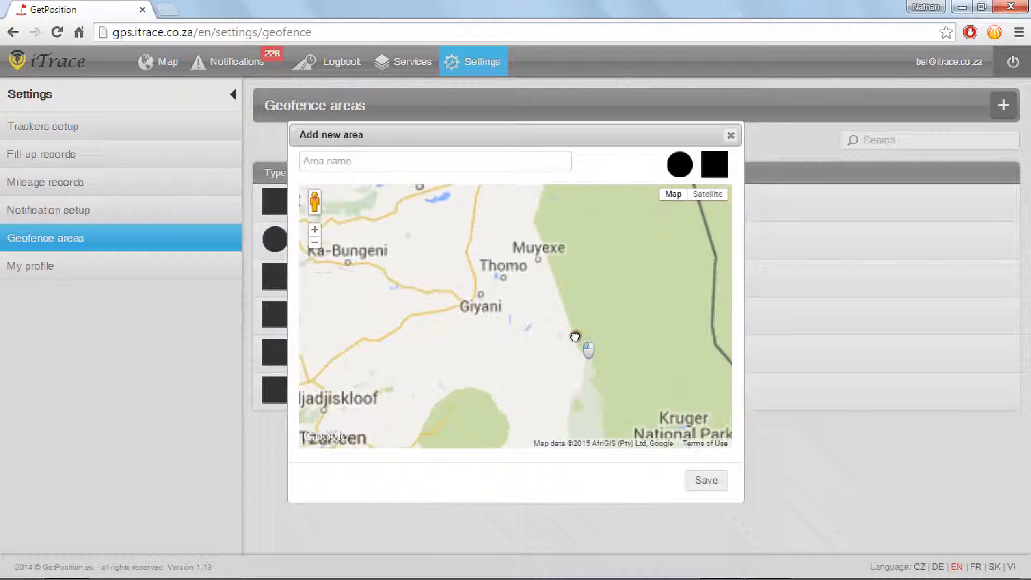
left_click_drag(586, 338, 580, 353)
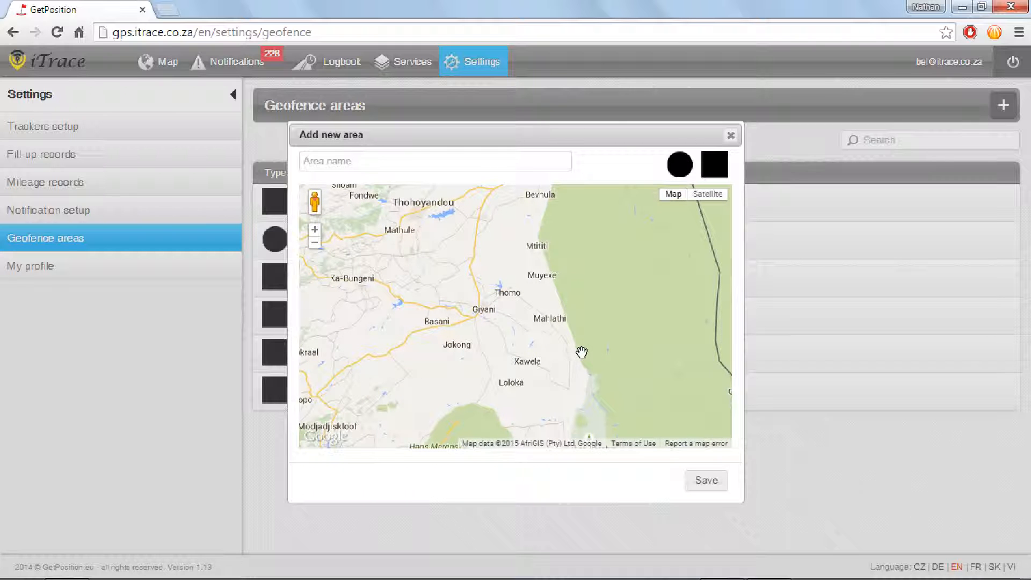
scroll(618, 296, "down", 1)
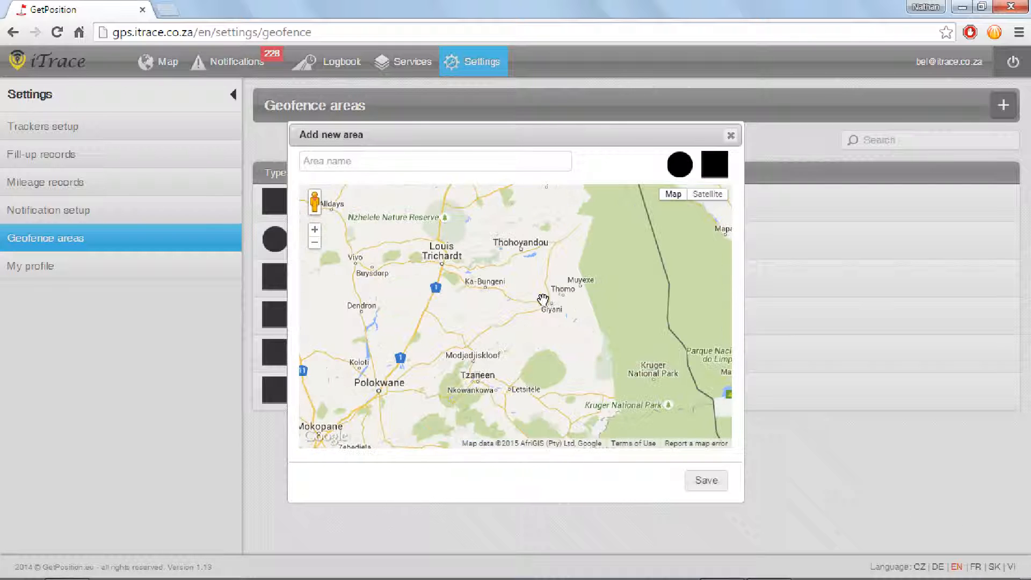
scroll(548, 300, "up", 1)
scroll(551, 307, "up", 1)
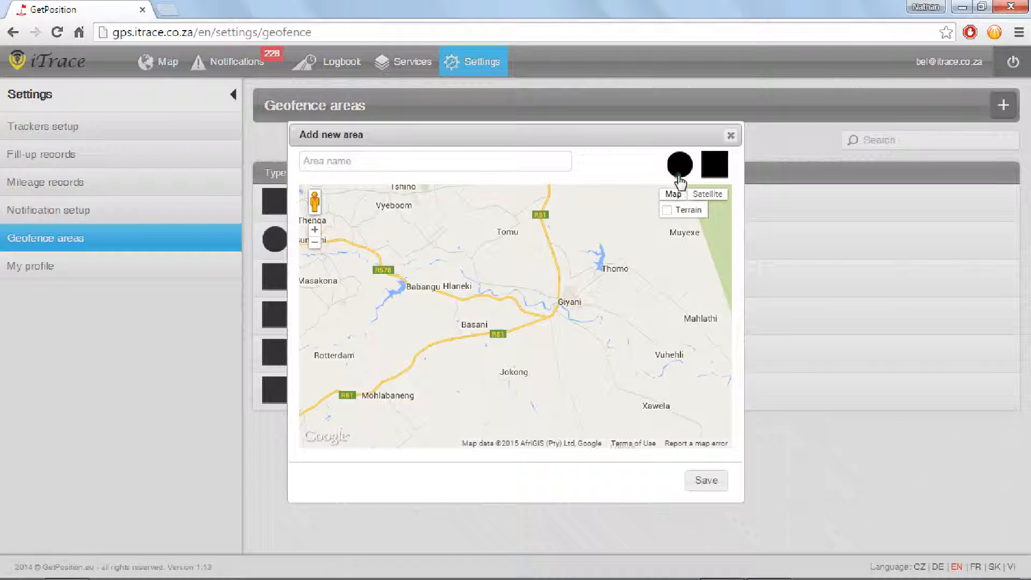
Try a circular geofence over Basani and Jokong, repositioning it and adjusting its radius
mouse_move(680, 164)
left_mouse_down()
mouse_move(589, 272)
mouse_move(681, 173)
left_mouse_up()
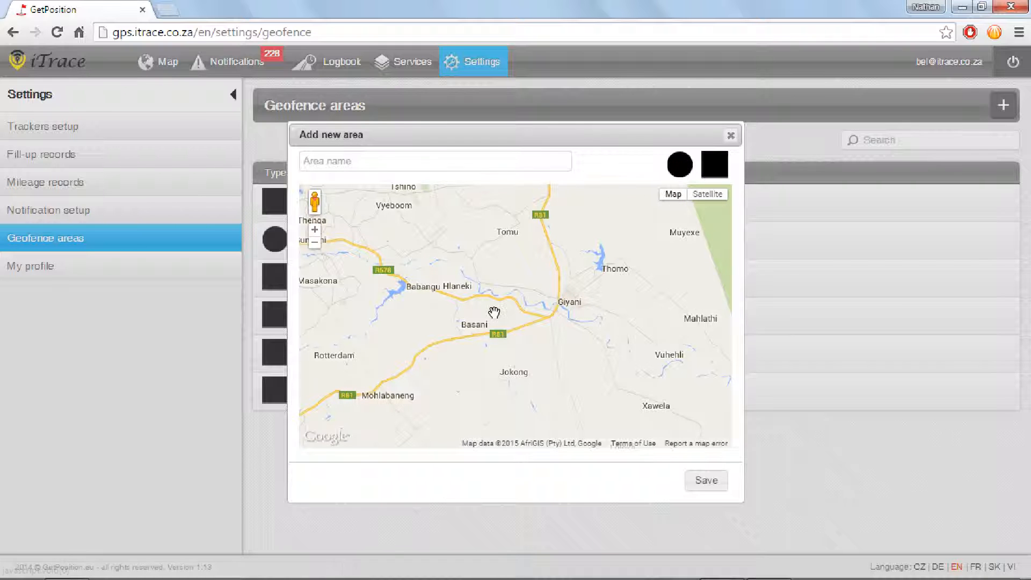
left_click(708, 166)
left_click(681, 162)
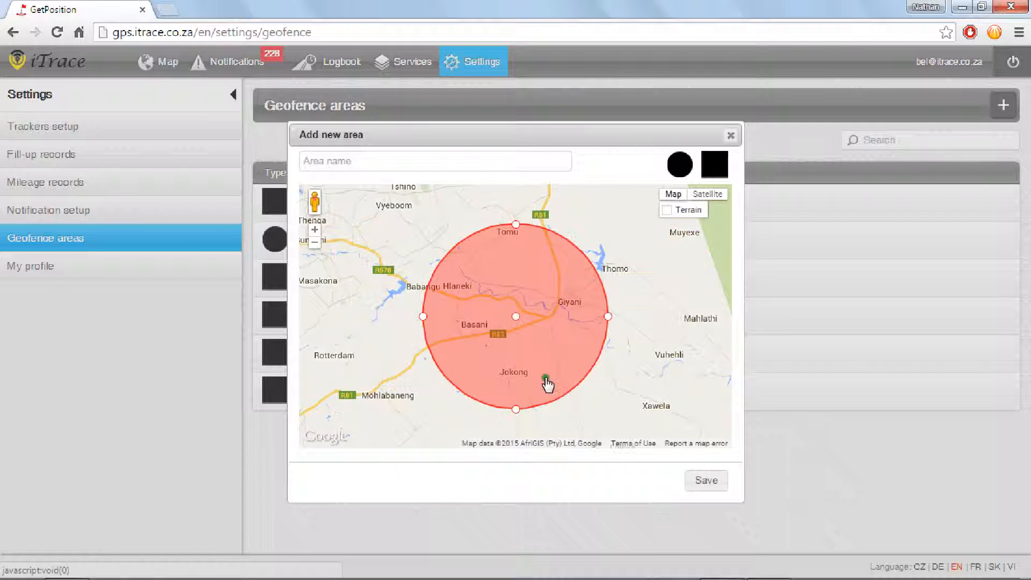
left_click_drag(607, 316, 617, 345)
left_click_drag(550, 340, 582, 338)
left_click_drag(664, 317, 618, 317)
Switch to a rectangular geofence around Giyani and pull its corners and upper edge inward into a smaller polygon
left_click(708, 177)
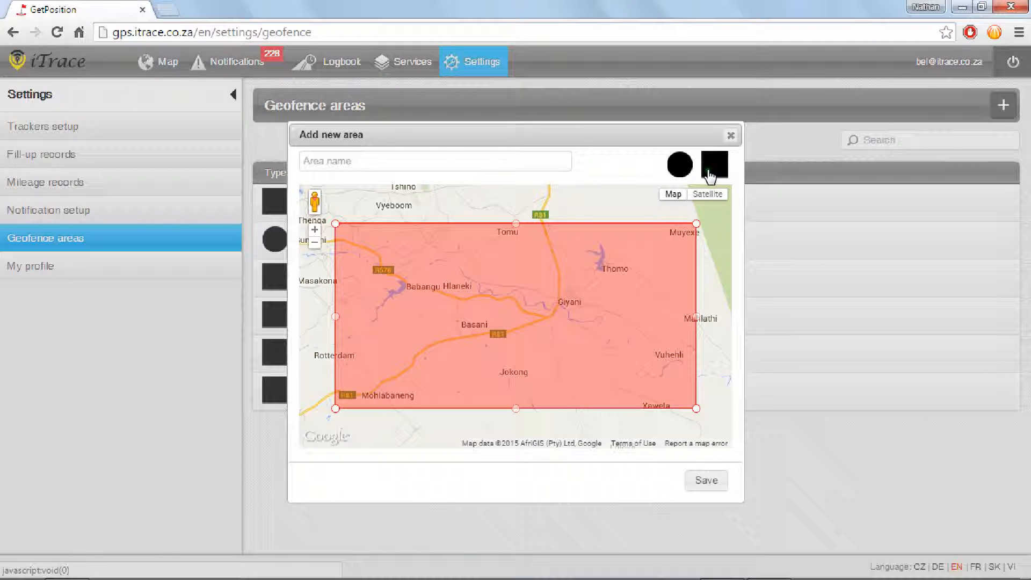
left_click_drag(696, 223, 633, 253)
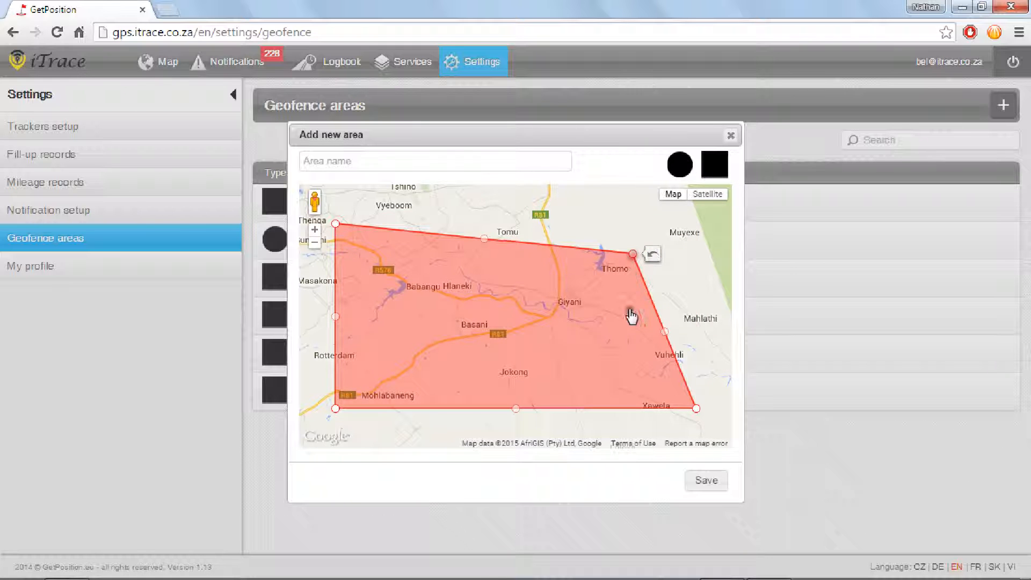
left_click_drag(479, 243, 483, 279)
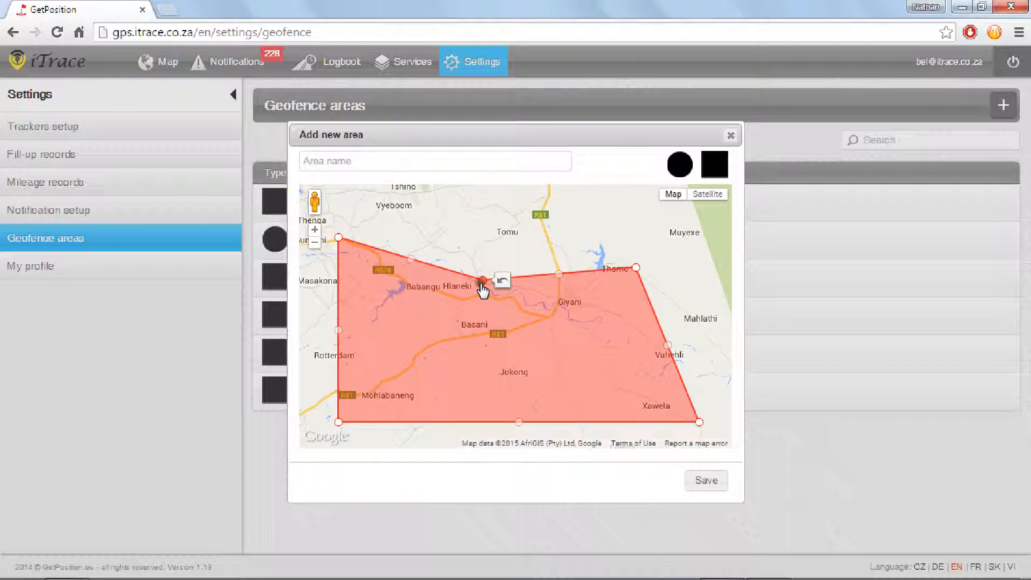
left_click_drag(340, 238, 379, 305)
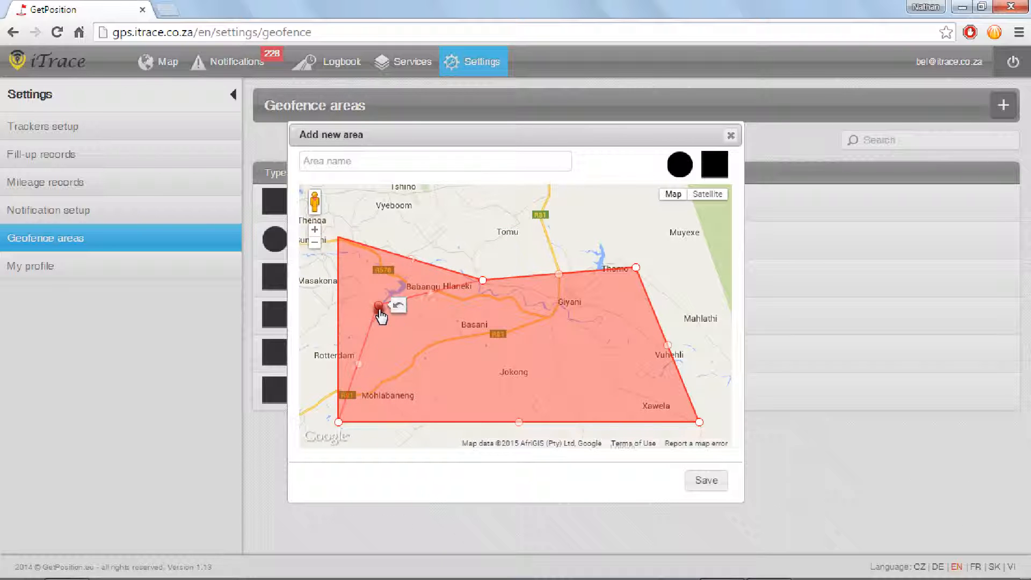
left_click_drag(340, 421, 444, 411)
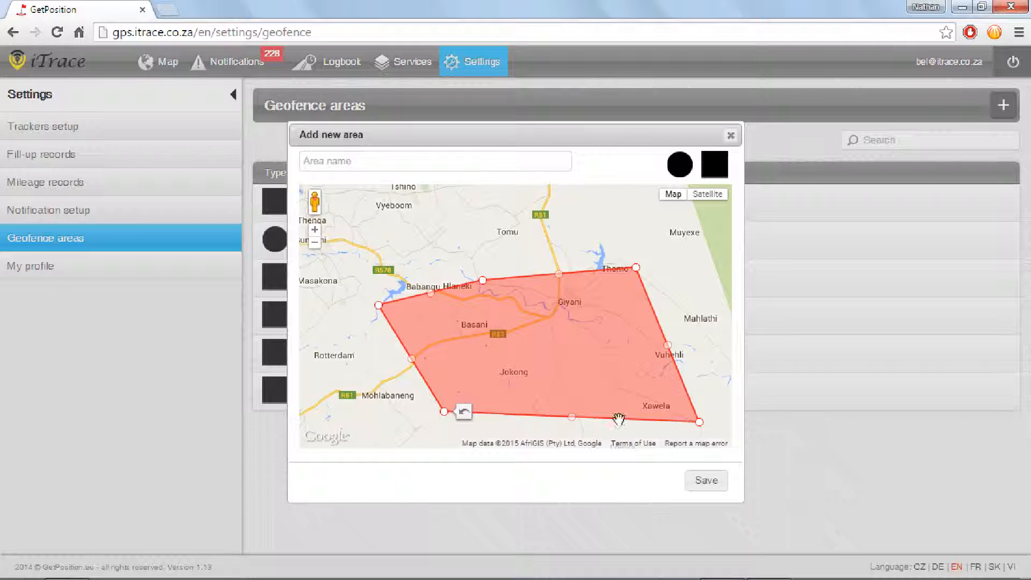
left_click_drag(699, 422, 594, 382)
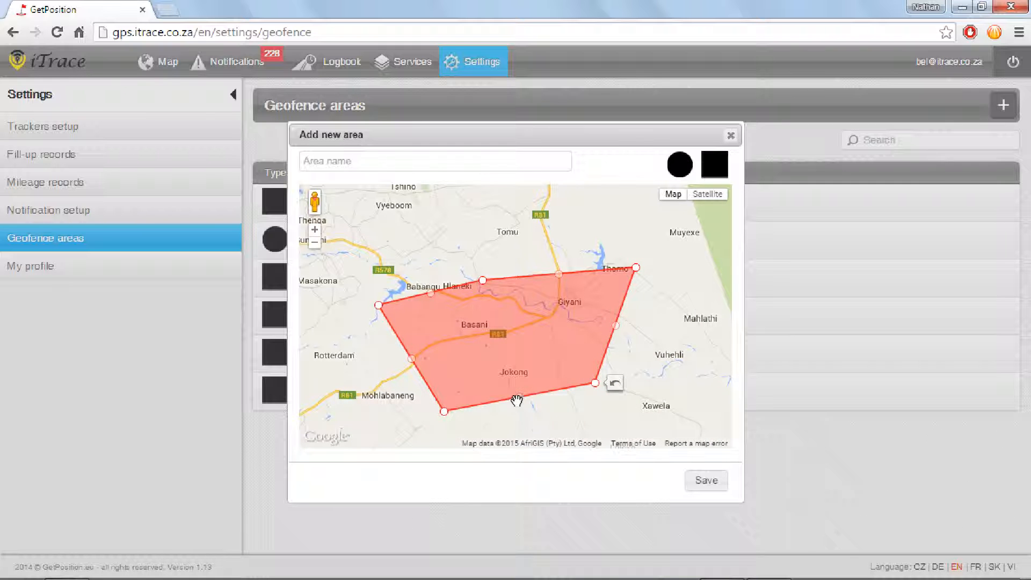
Round out the Giyani polygon by moving points on its lower, eastern and upper edges outward
left_click_drag(518, 401, 551, 412)
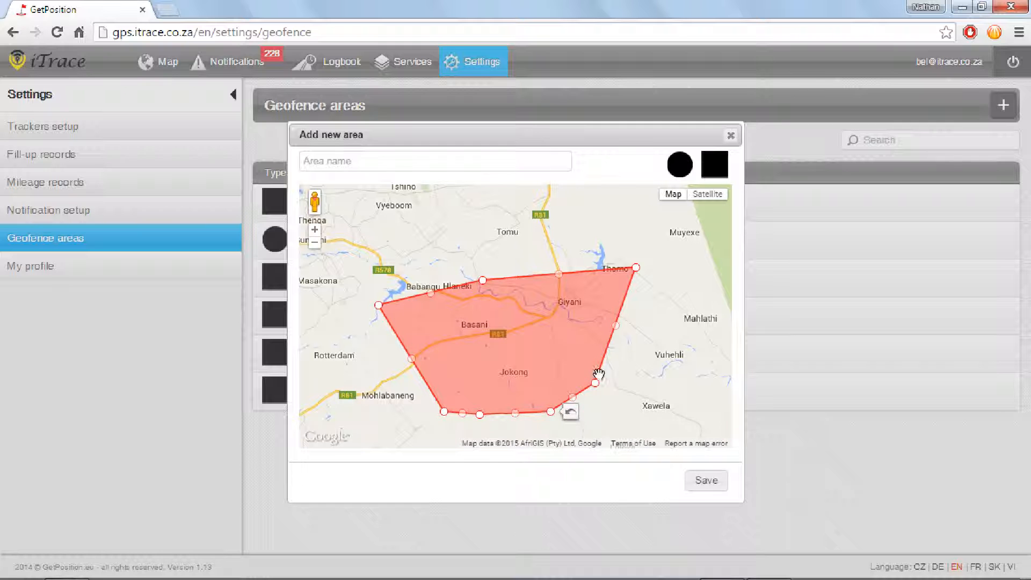
left_click_drag(613, 326, 638, 330)
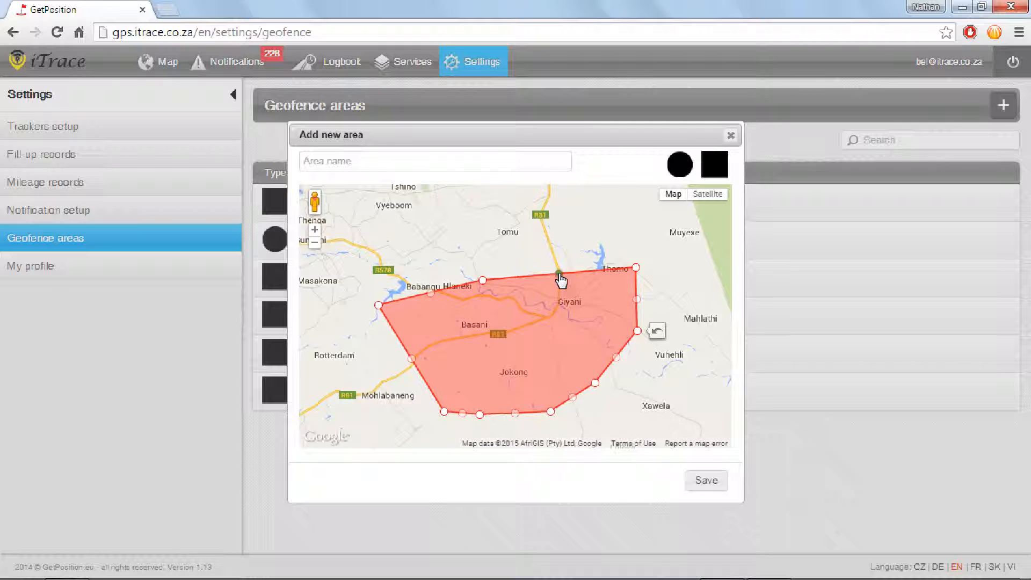
left_click_drag(559, 274, 549, 252)
left_click_drag(483, 280, 458, 255)
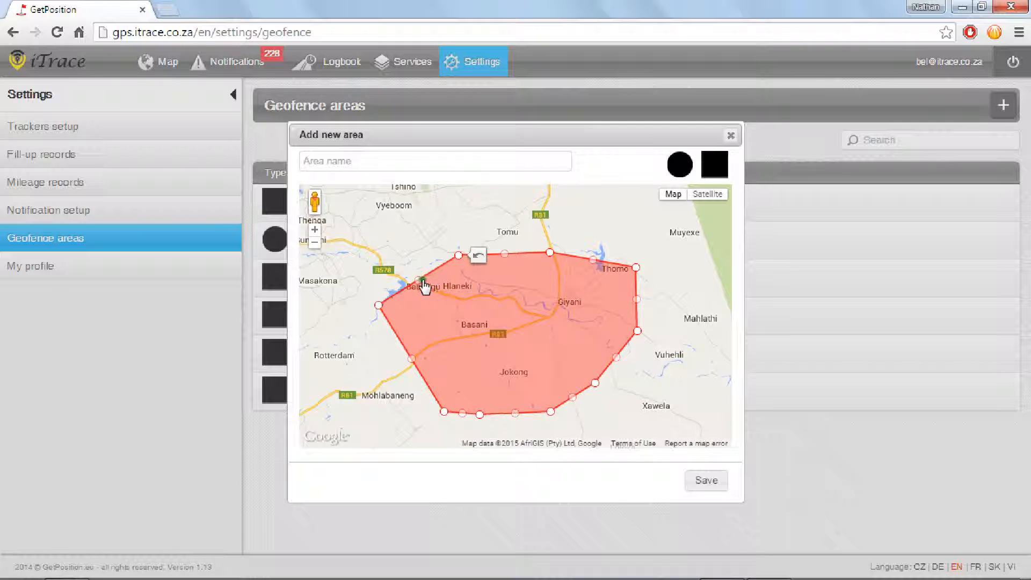
Name the geofence Area1 and save it
left_click(380, 165)
type("Area1")
left_click(697, 481)
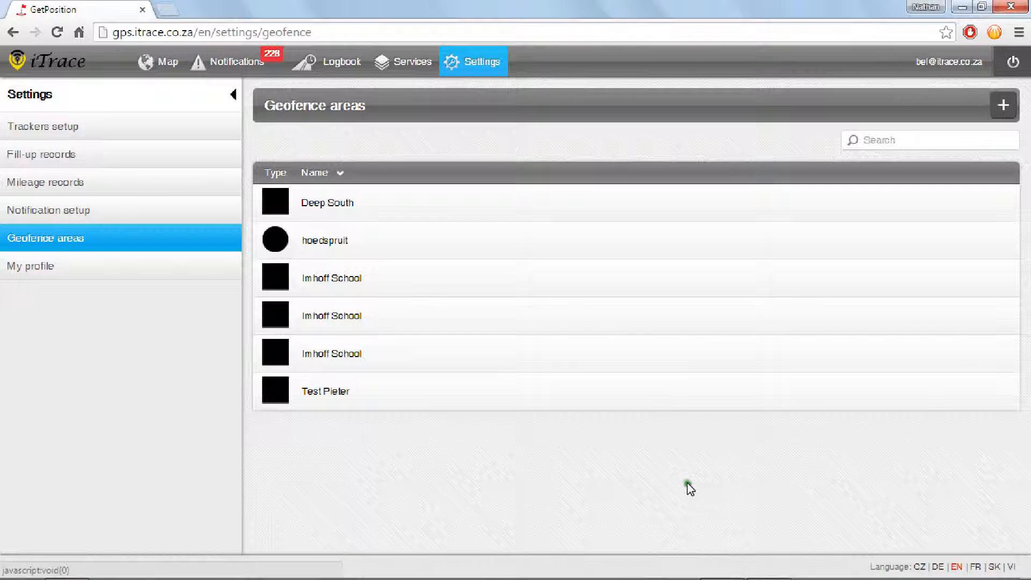
Start a new notification in the notification setup and name it Area1 Breach
left_click(72, 207)
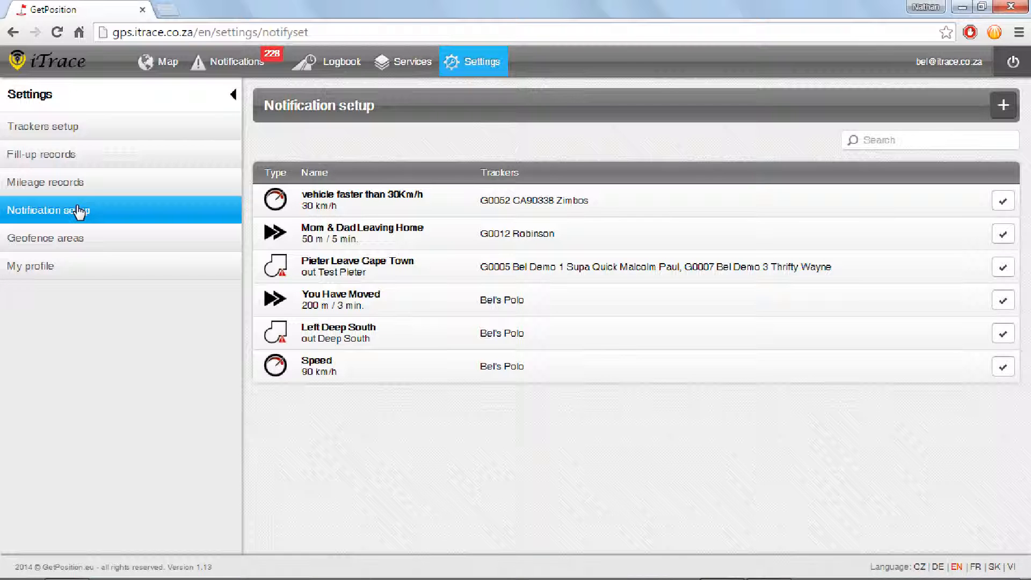
left_click(624, 140)
left_click(733, 483)
left_click(1001, 107)
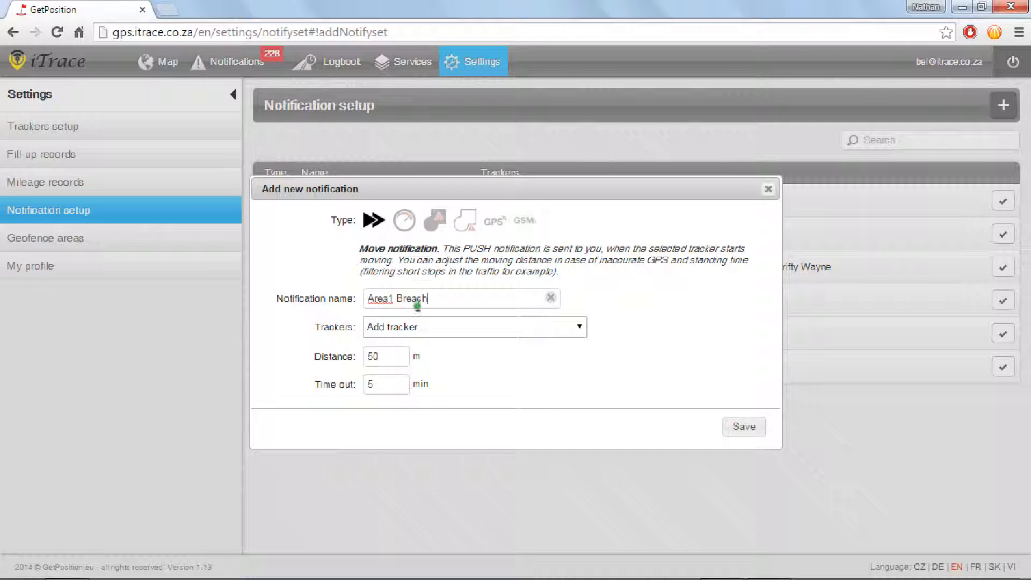
left_click(417, 300)
Look through the available trackers and assign the Polo tracker to the notification
left_click(436, 334)
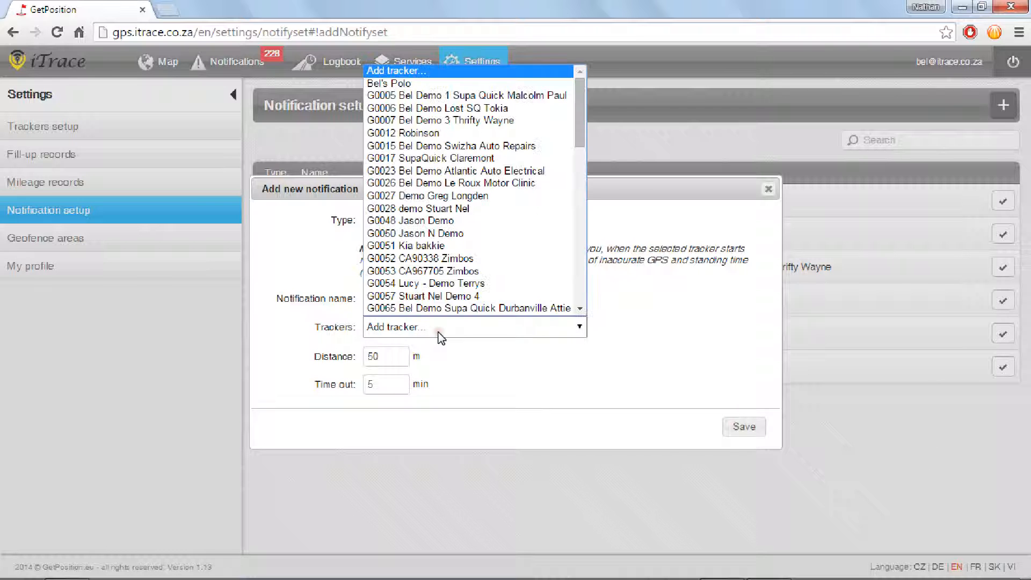
scroll(467, 215, "down", 10)
left_click(476, 251)
scroll(476, 250, "up", 10)
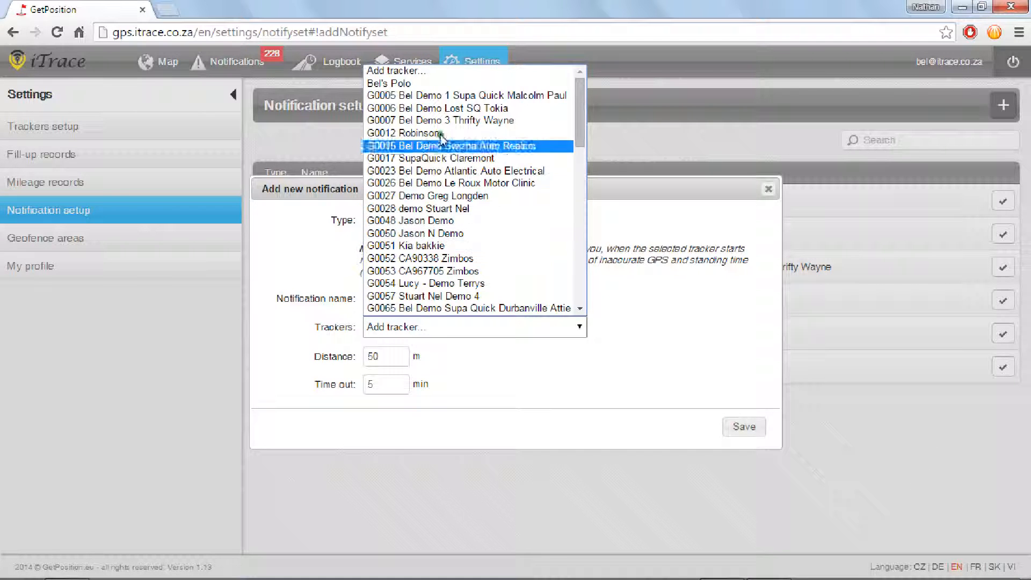
left_click(425, 85)
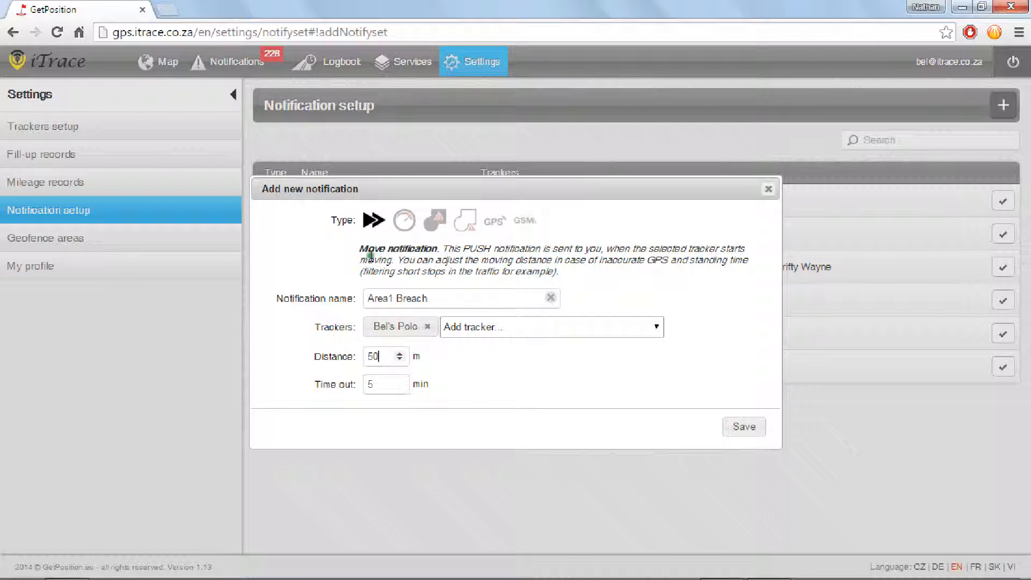
Compare the Geofence IN and Geofence OUT notification types by reading their descriptions
left_click(438, 224)
left_click_drag(407, 250, 473, 253)
left_click(467, 249)
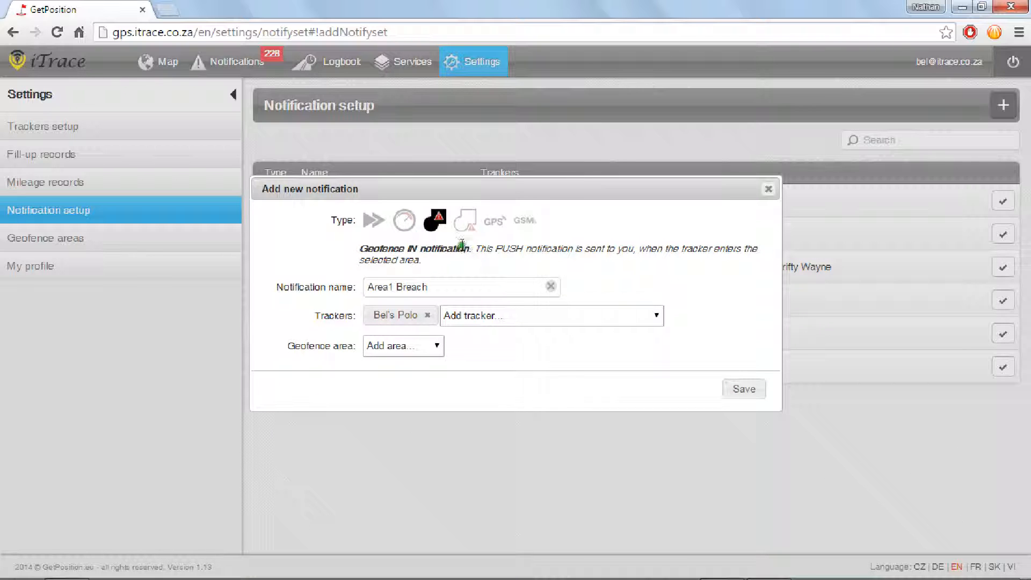
left_click(464, 222)
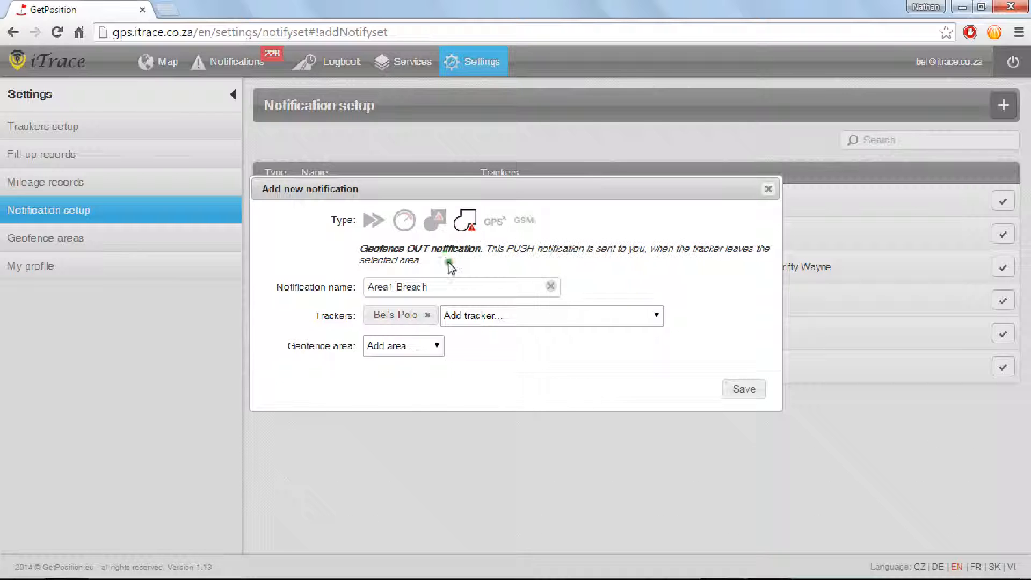
left_click_drag(433, 250, 487, 260)
left_click(482, 259)
Set the Area1 Breach notification's type to Geofence IN, assign the Area1 geofence area and save it
left_click(428, 222)
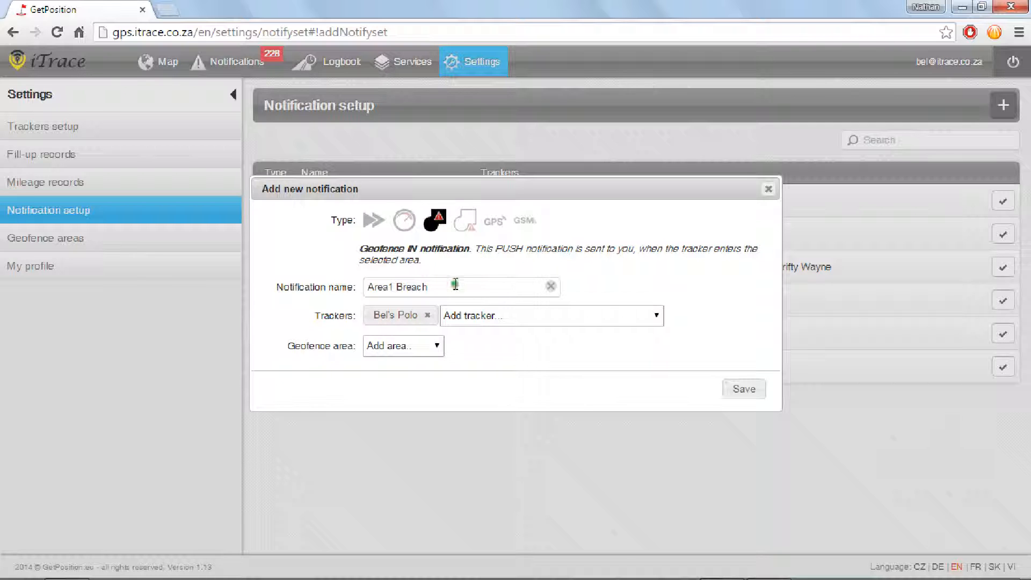
left_click(416, 345)
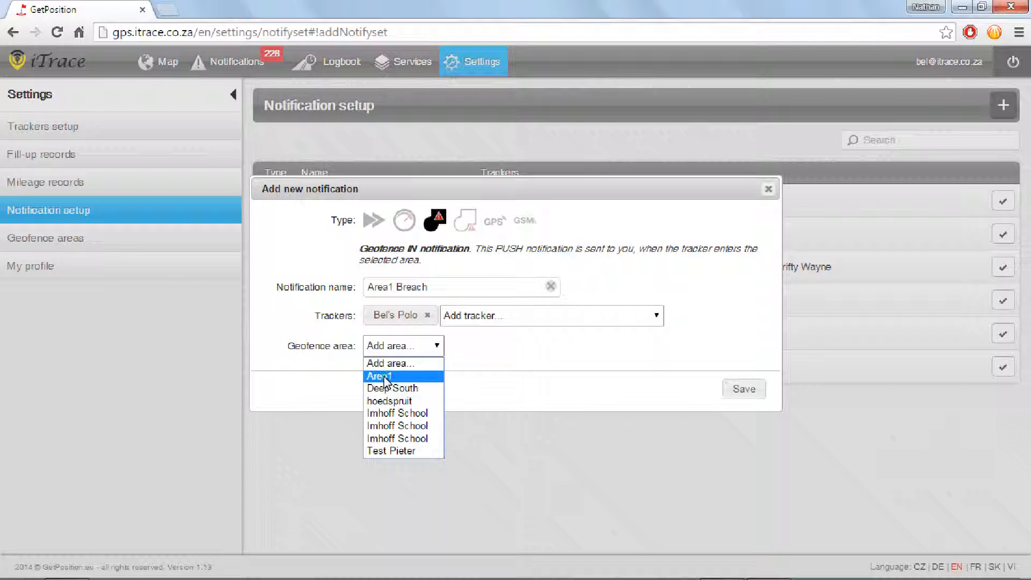
left_click(386, 376)
left_click(421, 347)
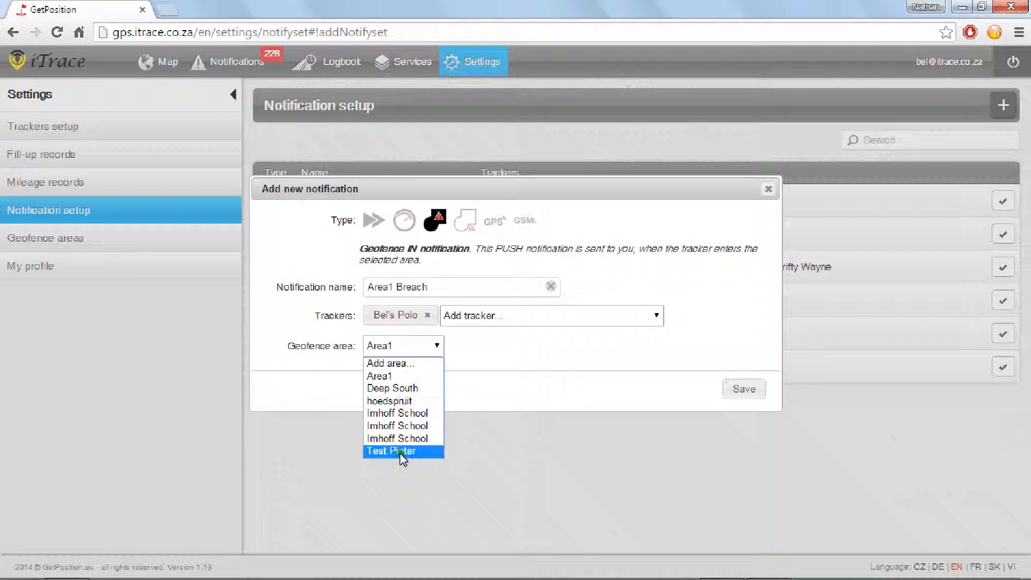
left_click(386, 376)
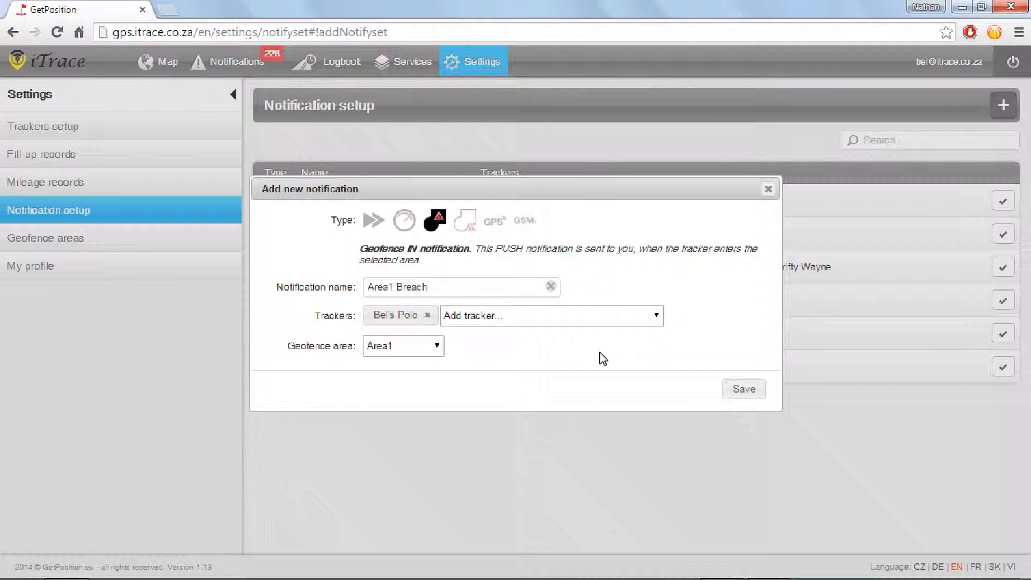
left_click(741, 392)
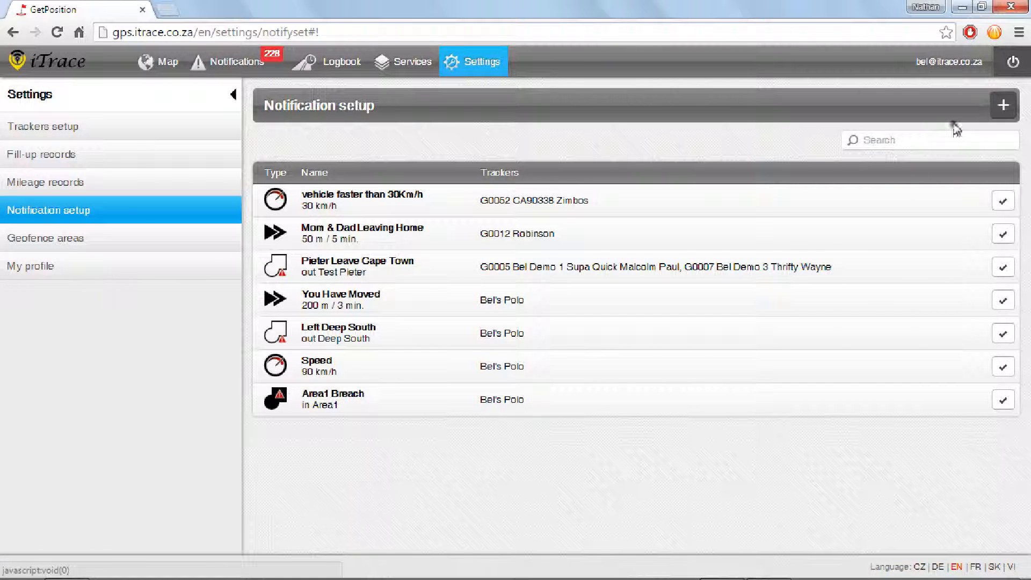
Start another new notification and review the Move type's description, name, tracker, distance and time-out settings
left_click(1006, 107)
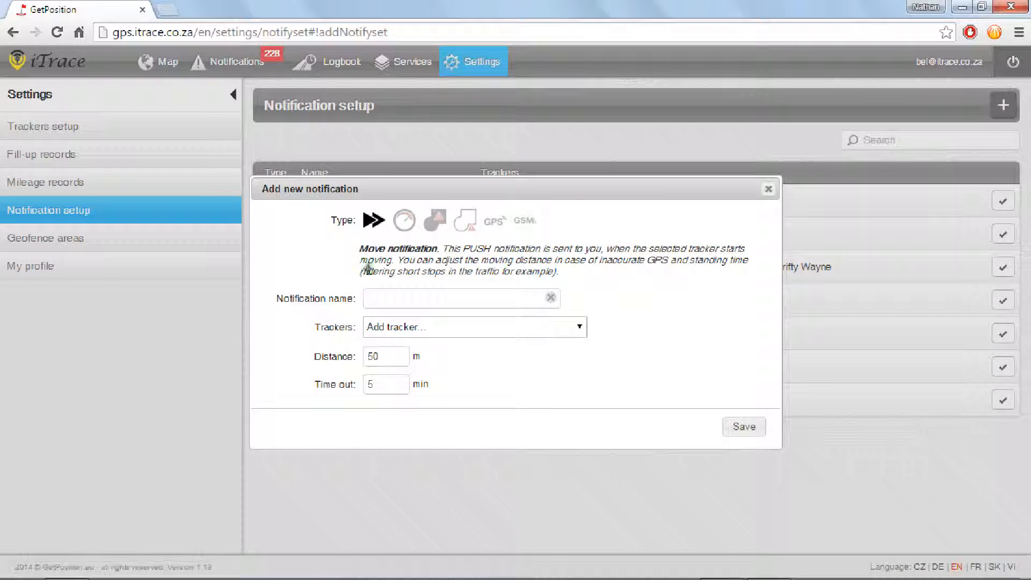
left_click_drag(361, 249, 438, 248)
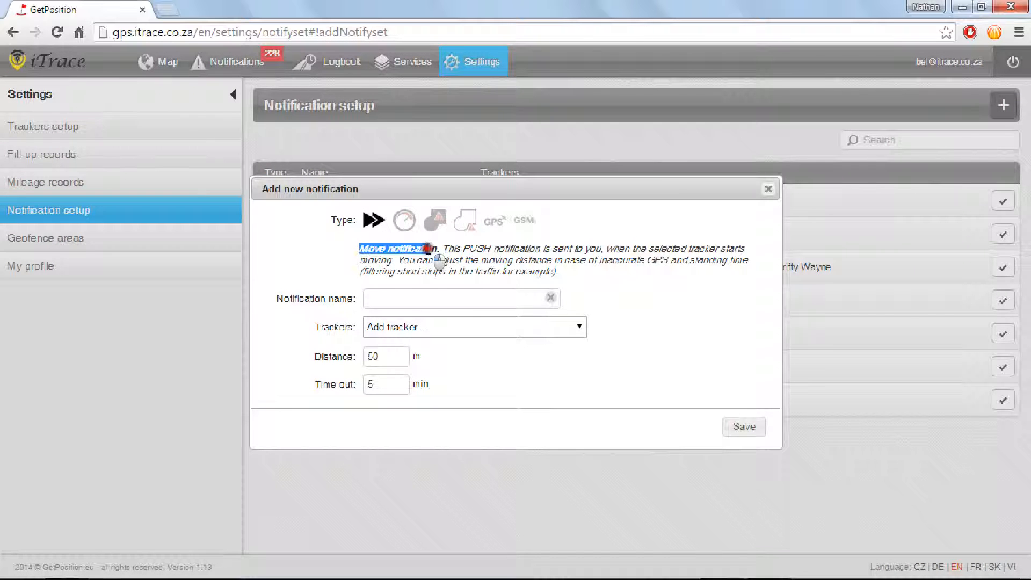
left_click(437, 299)
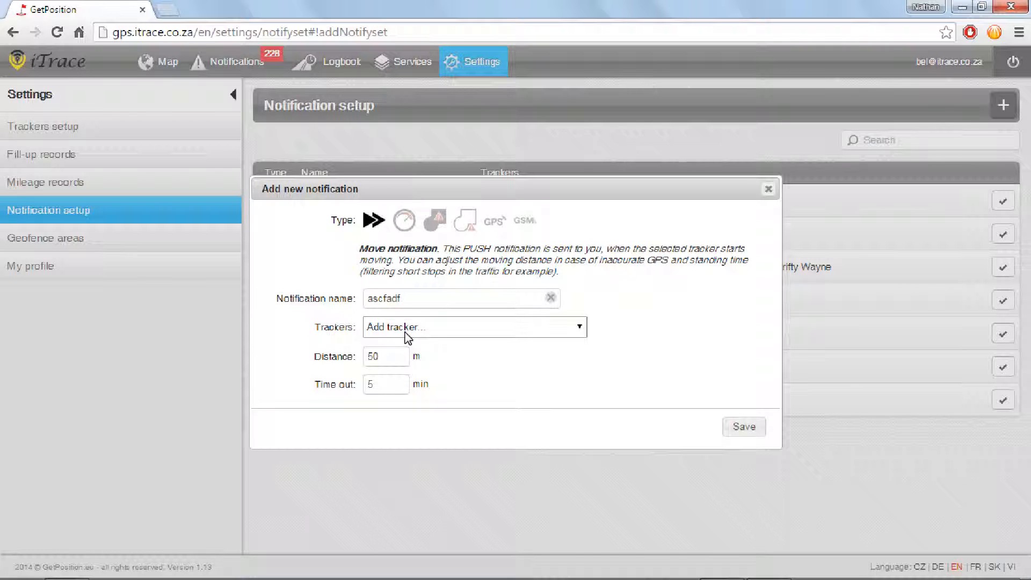
double_click(387, 356)
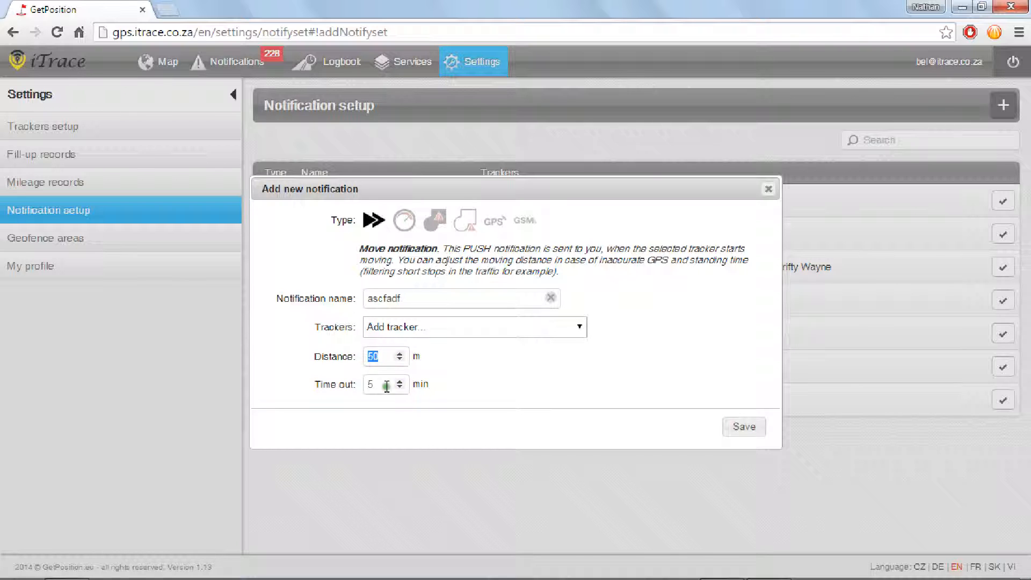
left_click(428, 329)
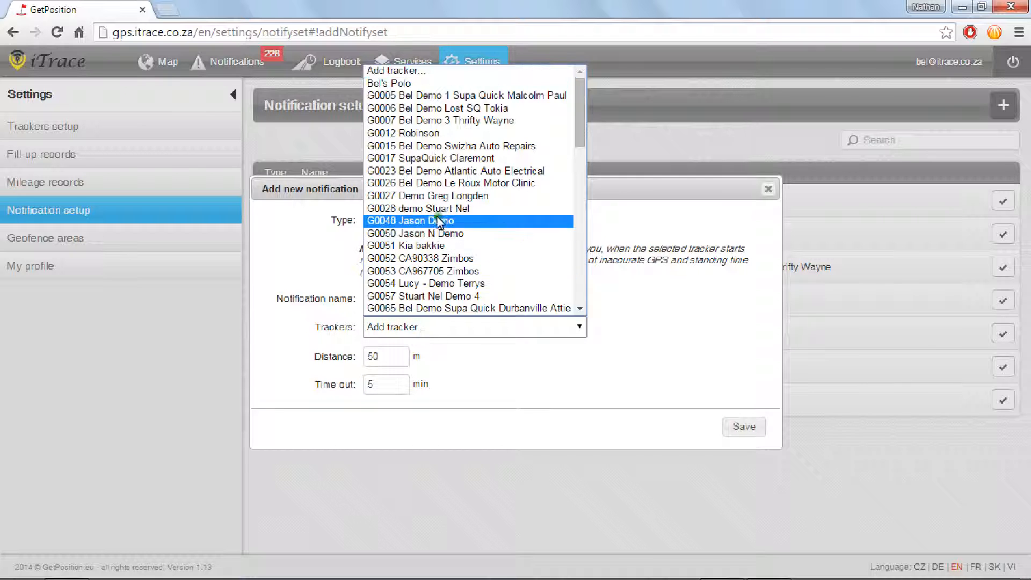
left_click(483, 327)
Switch the draft to a Speed notification, clear its name and set the speed limit to 91 km/h
left_click(404, 221)
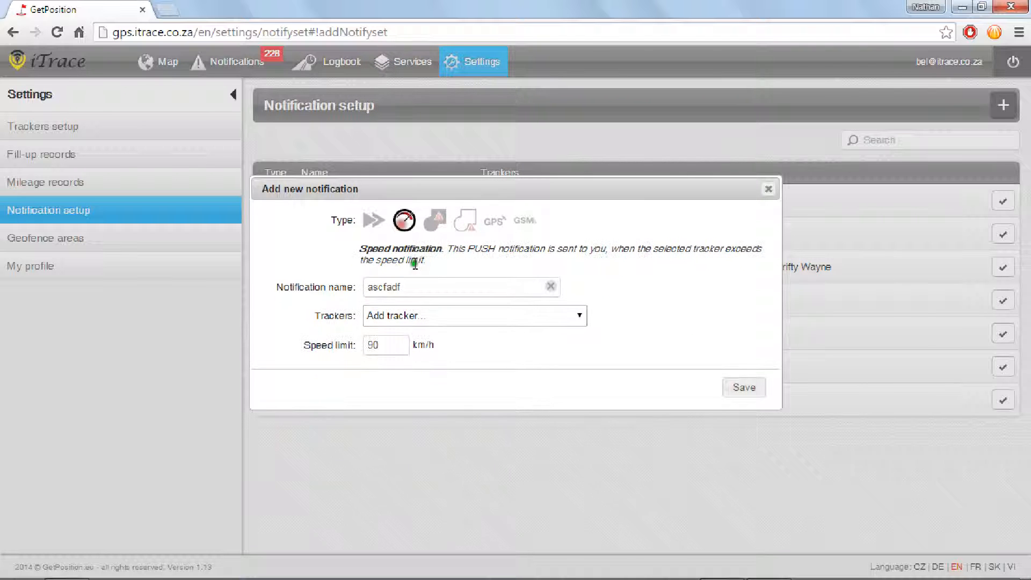
left_click_drag(416, 290, 352, 293)
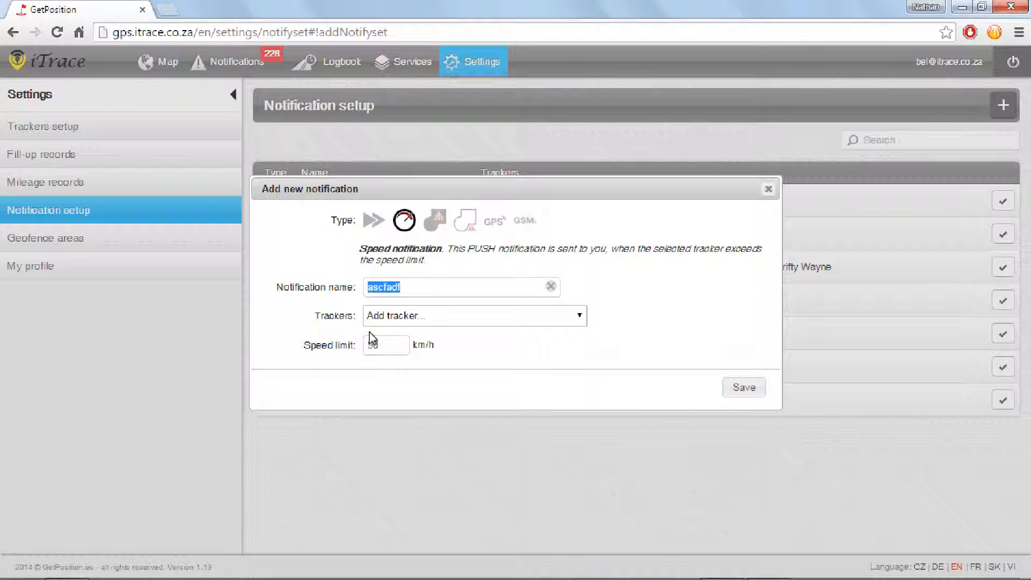
left_click(427, 293)
key("BackSpace")
key("BackSpace")
key("BackSpace")
key("BackSpace")
key("BackSpace")
key("BackSpace")
left_click(372, 342)
left_click_drag(382, 345, 365, 344)
Read the Geofence OUT, GPS and GSM notification descriptions and close the draft without saving
left_click(436, 231)
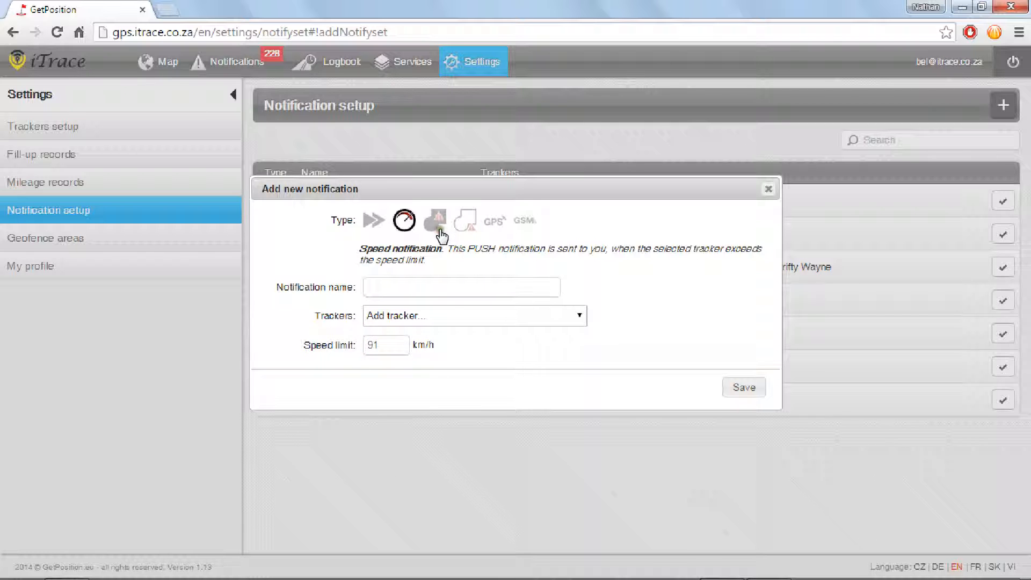
left_click(466, 230)
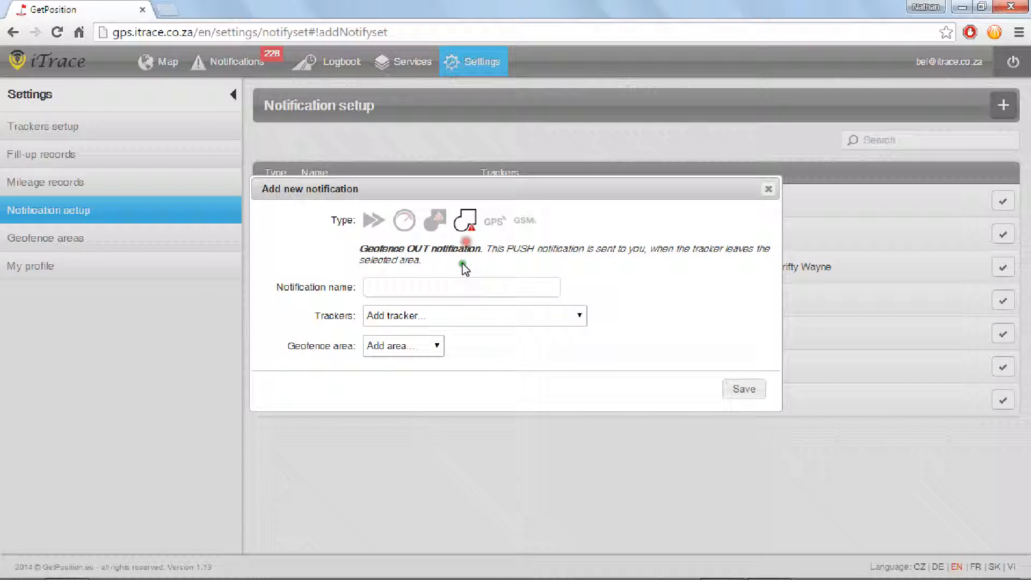
left_click(491, 223)
left_click(524, 221)
left_click(490, 226)
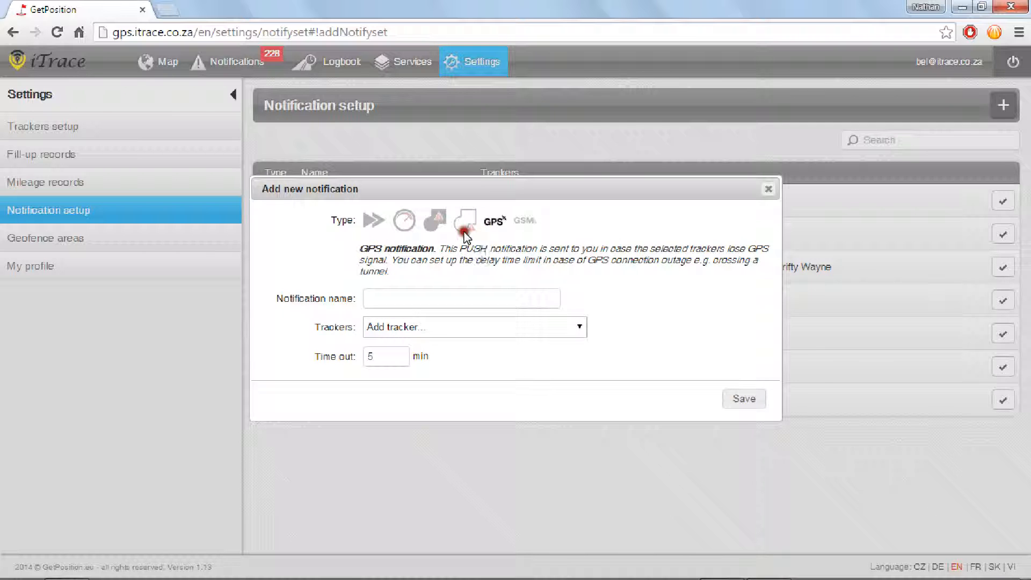
left_click(466, 227)
left_click(490, 225)
left_click(464, 295)
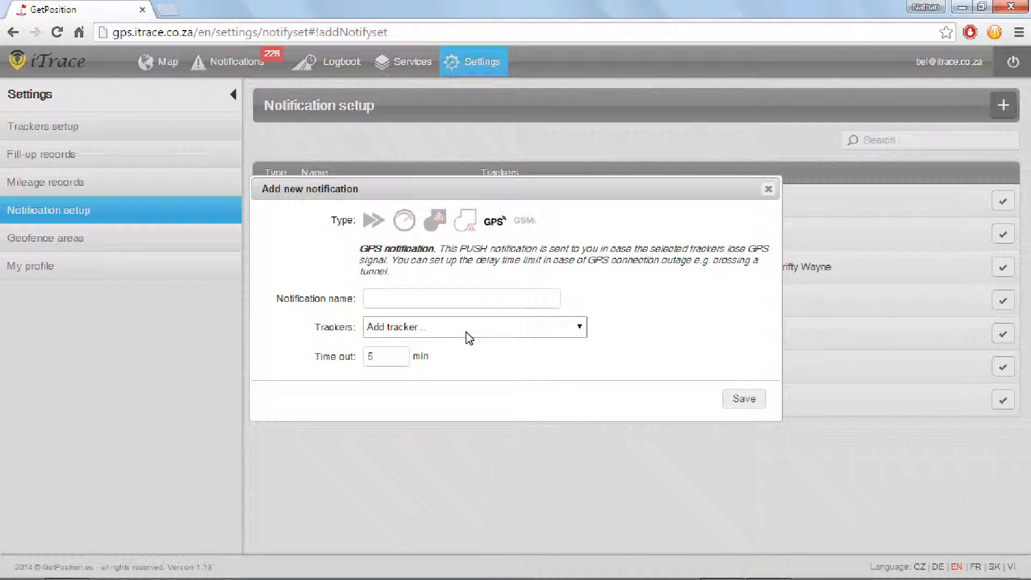
left_click(521, 224)
left_click(516, 237)
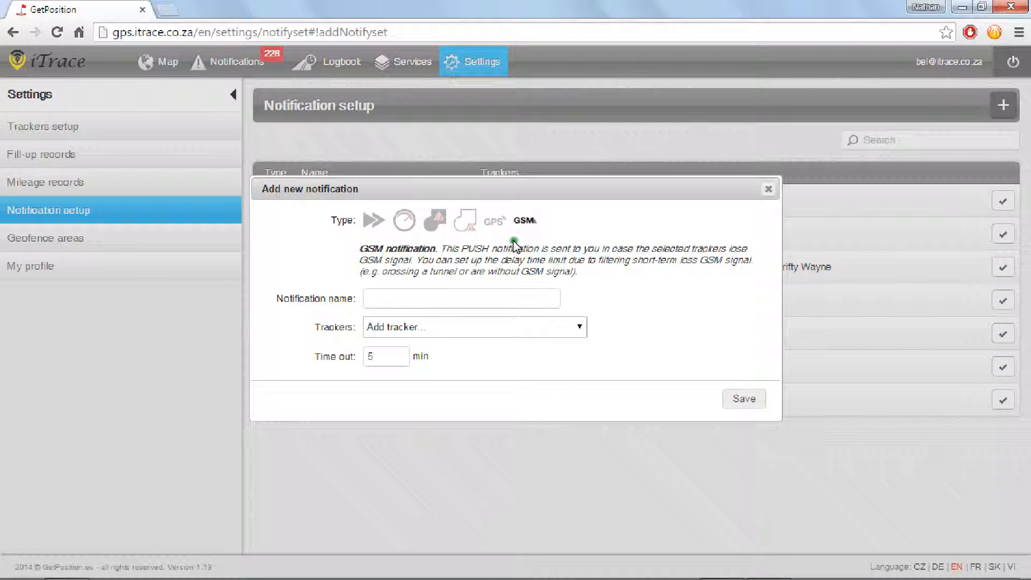
left_click(767, 190)
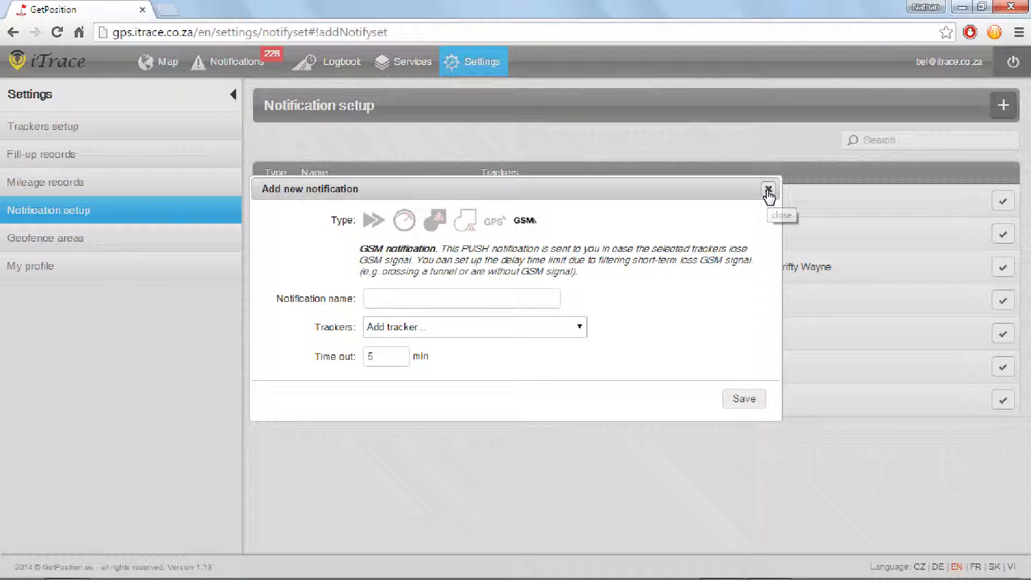
left_click(768, 190)
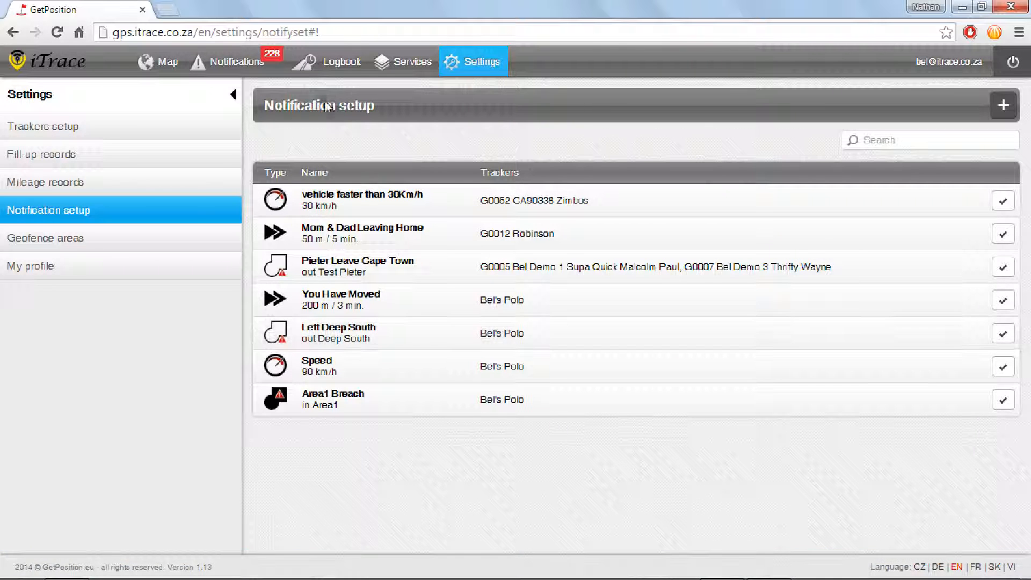
Open the logbook and show the trips of the Polo tracker
left_click(333, 63)
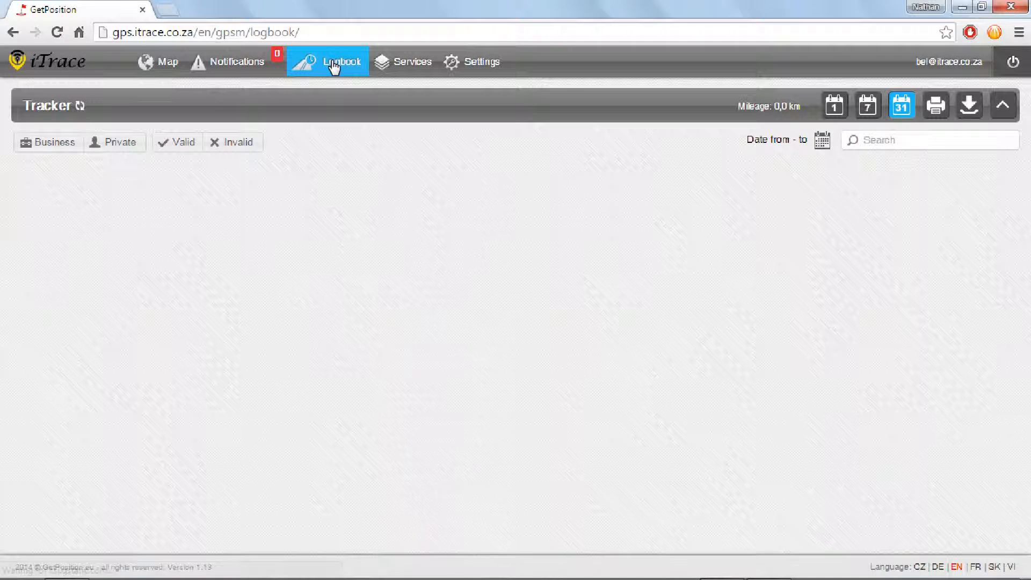
left_click(119, 129)
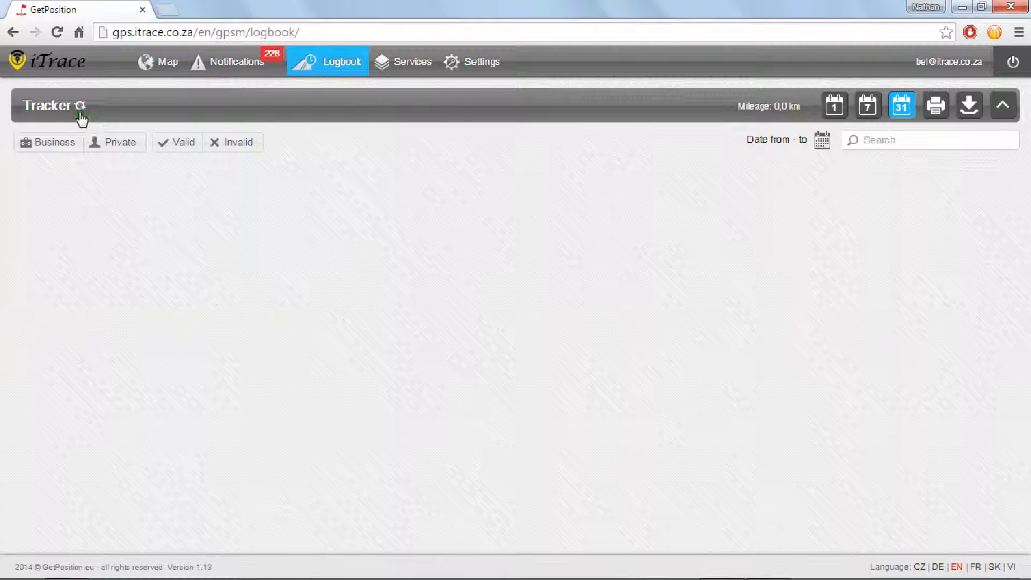
left_click(102, 105)
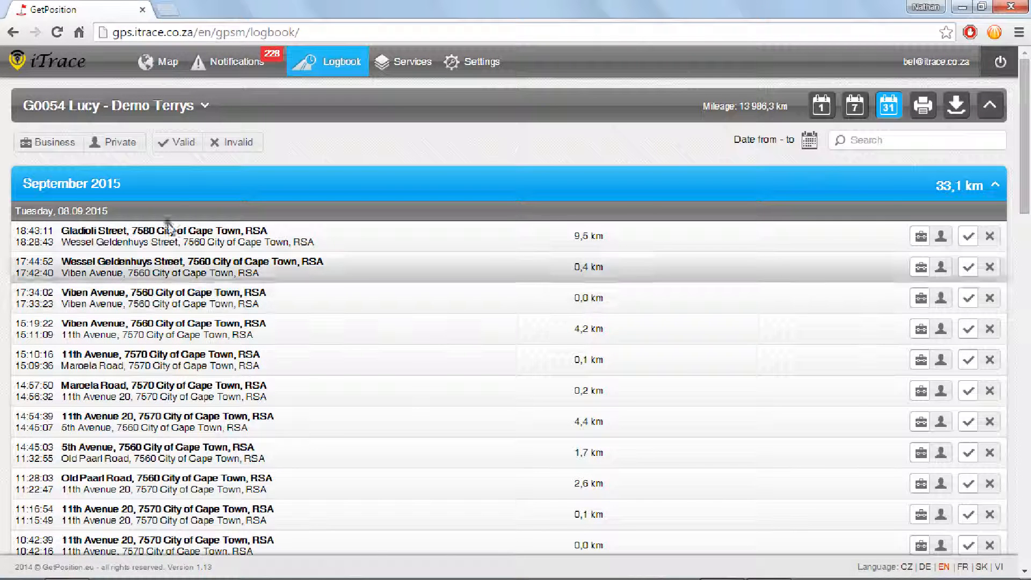
left_click(178, 108)
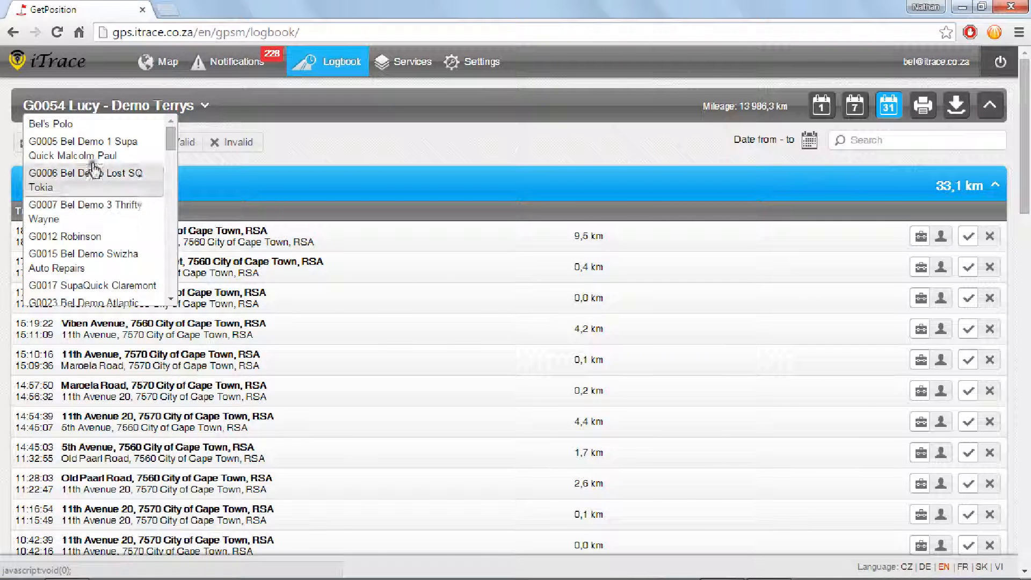
left_click(72, 124)
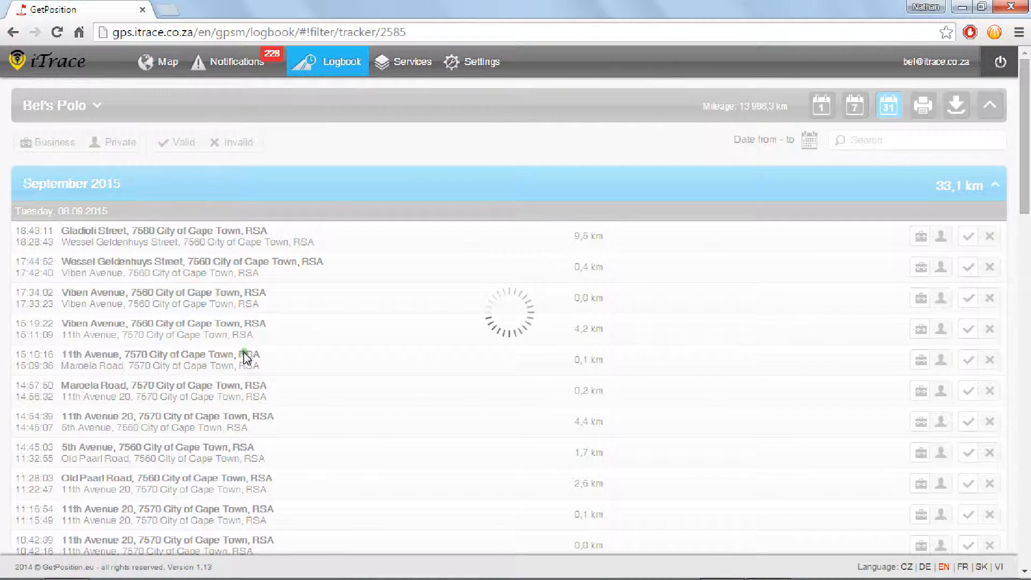
Look through the Polo tracker's June and May 2015 trips, collapsing and re-expanding the June 2015 group
scroll(258, 371, "down", 7)
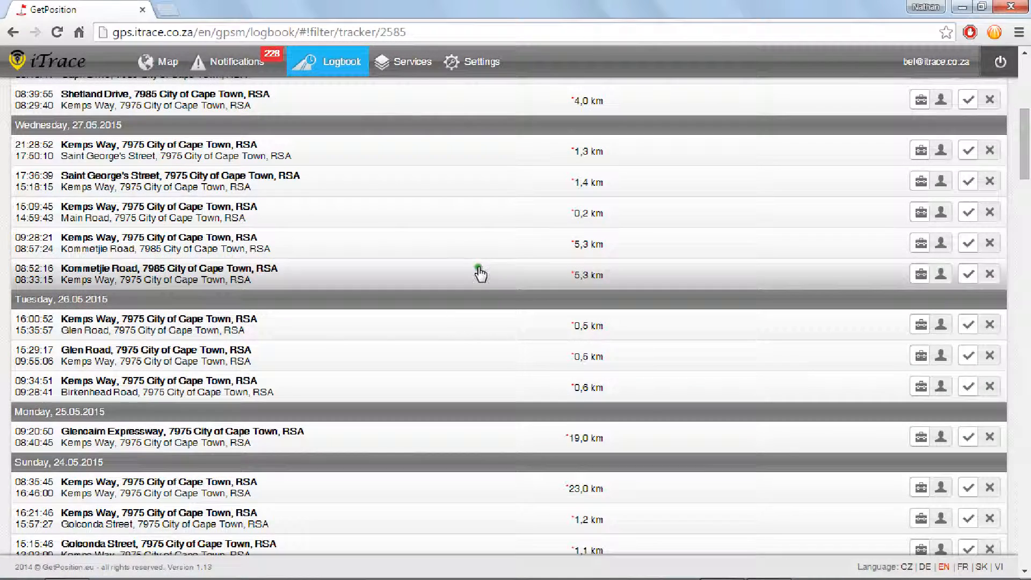
scroll(644, 408, "down", 5)
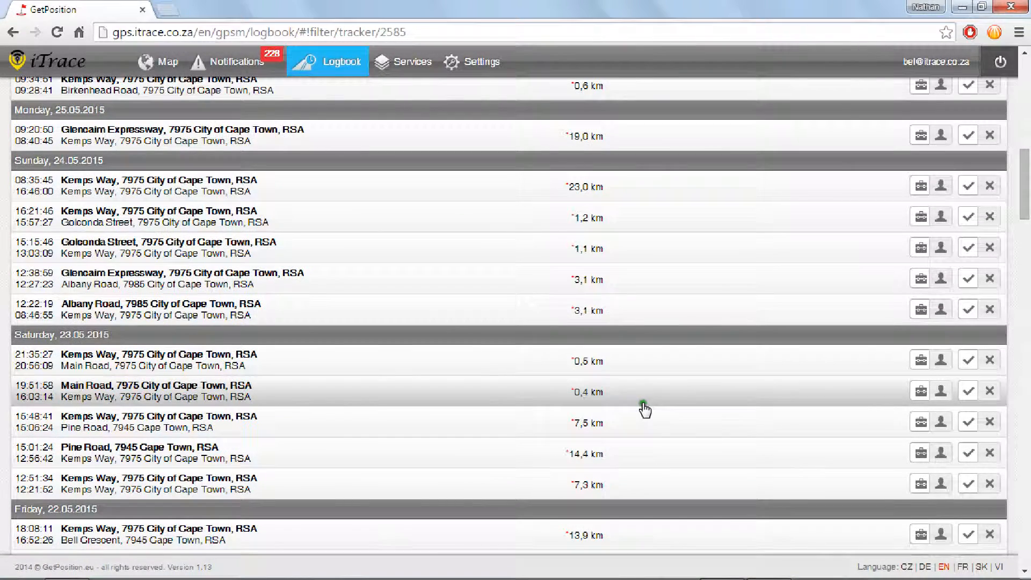
scroll(379, 408, "up", 12)
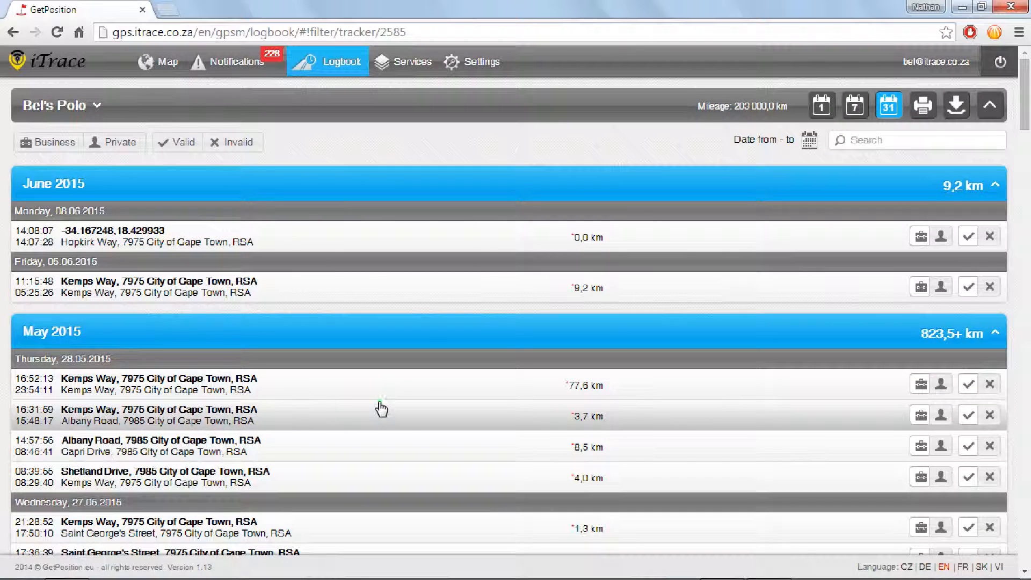
scroll(336, 381, "down", 2)
scroll(336, 382, "up", 2)
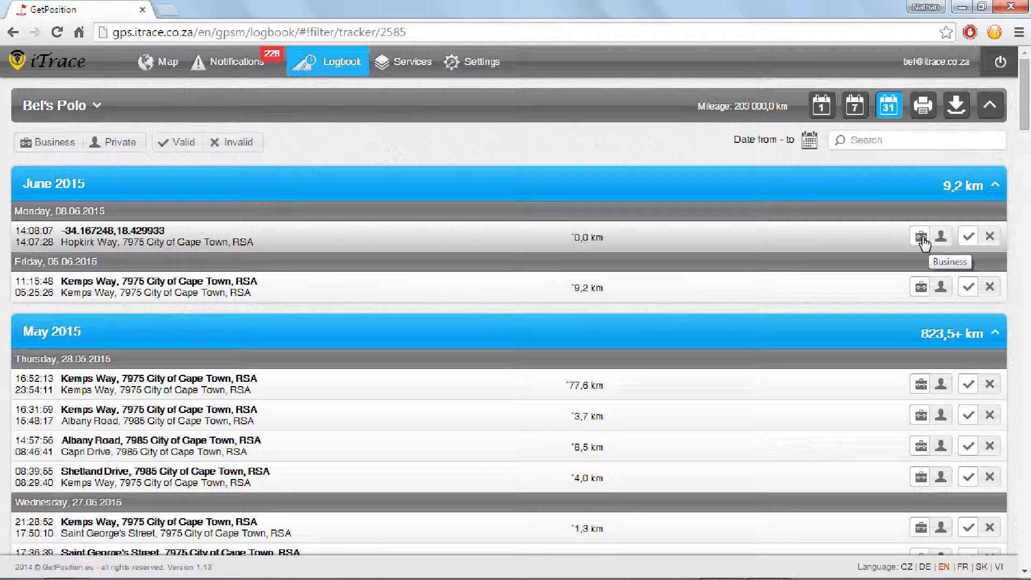
left_click(852, 196)
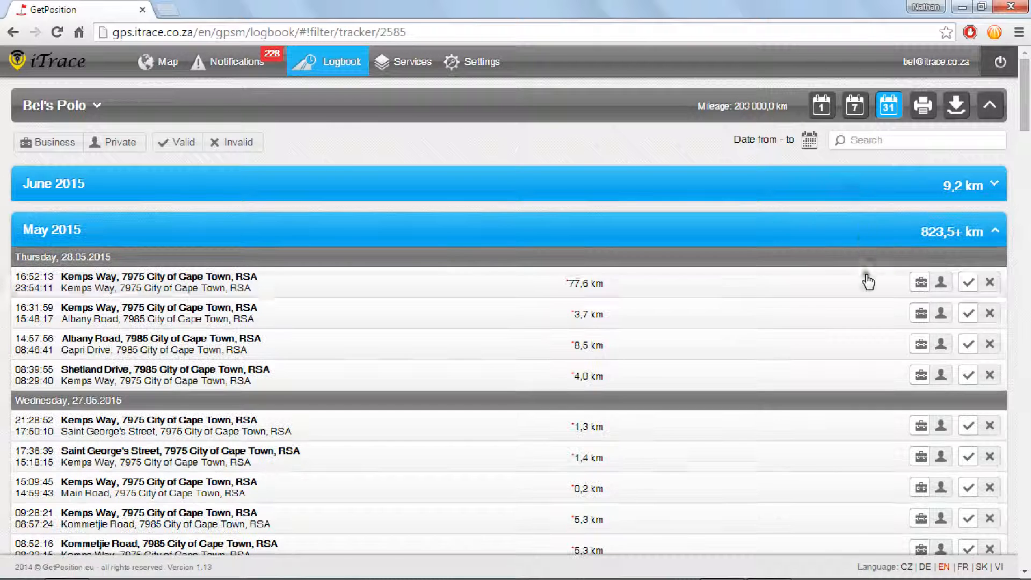
left_click(843, 193)
scroll(745, 345, "down", 4)
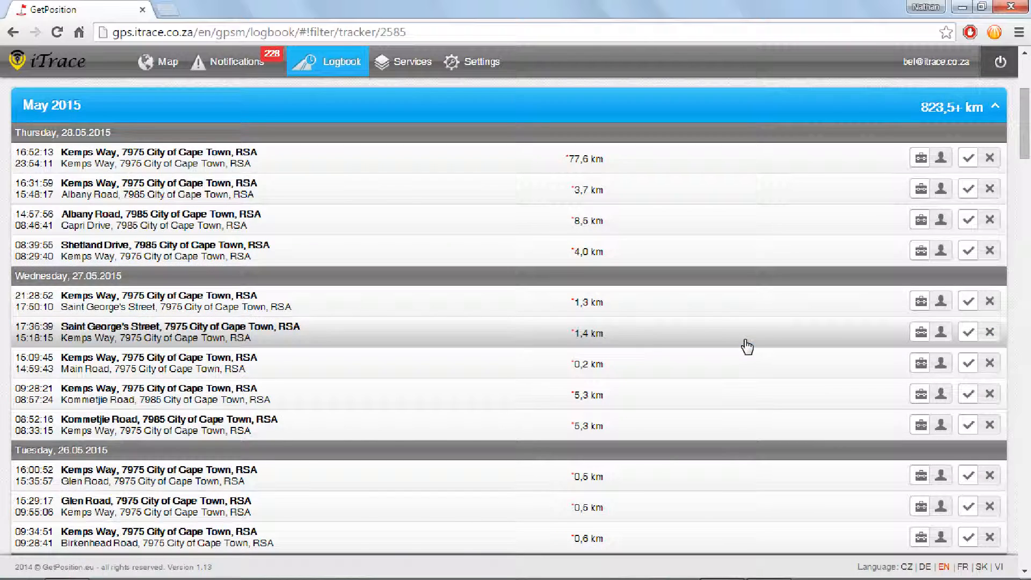
scroll(746, 345, "down", 4)
scroll(747, 346, "up", 8)
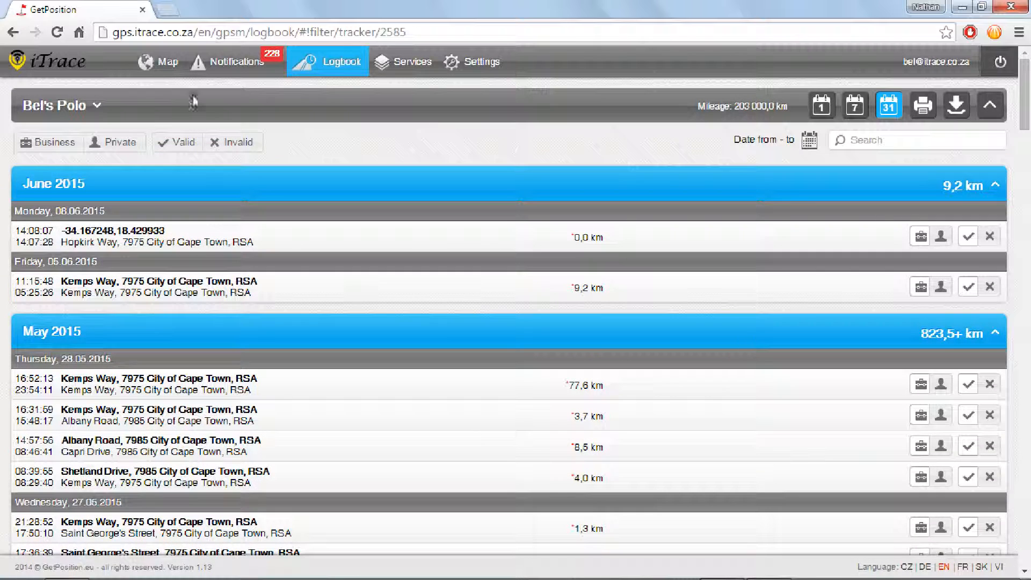
Return to the map and view the trackers around Claremont and Kenilworth
left_click(161, 65)
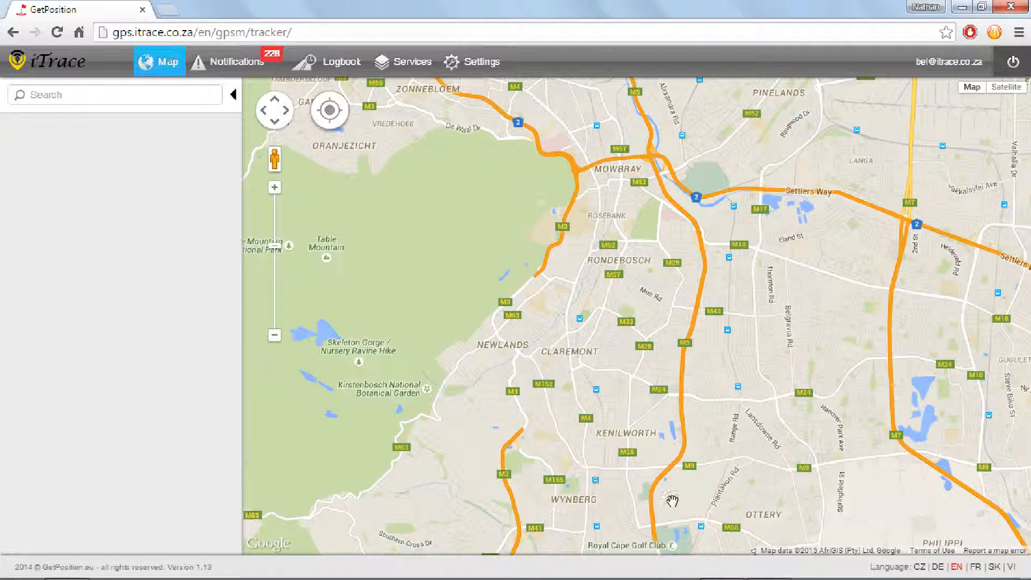
left_click_drag(680, 444, 681, 438)
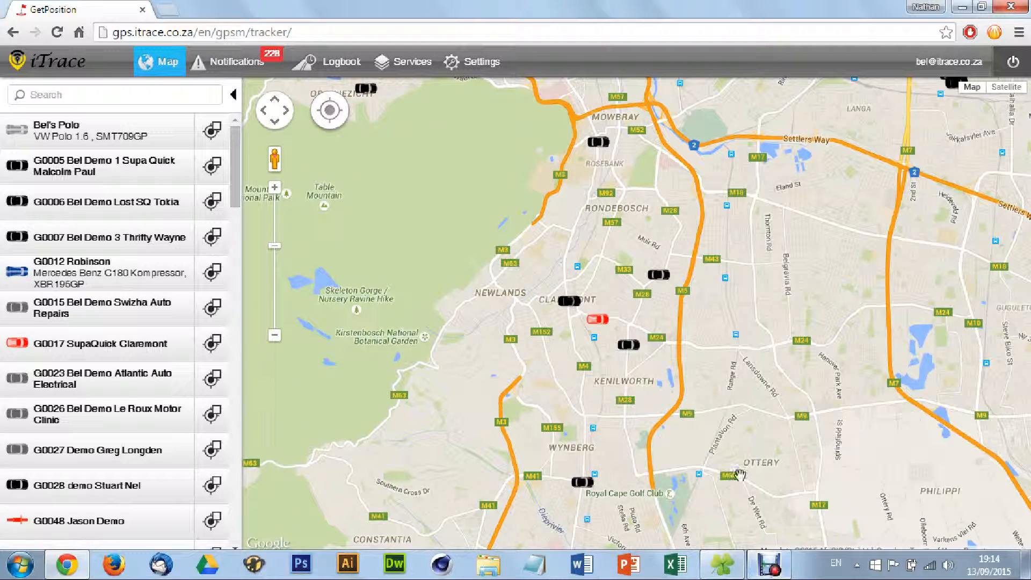
left_click_drag(736, 455, 731, 433)
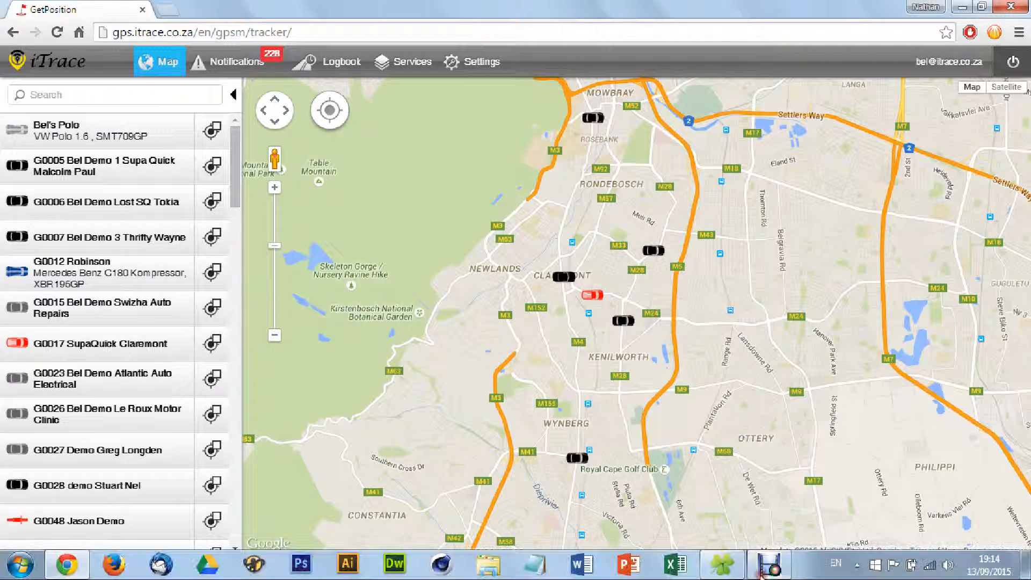